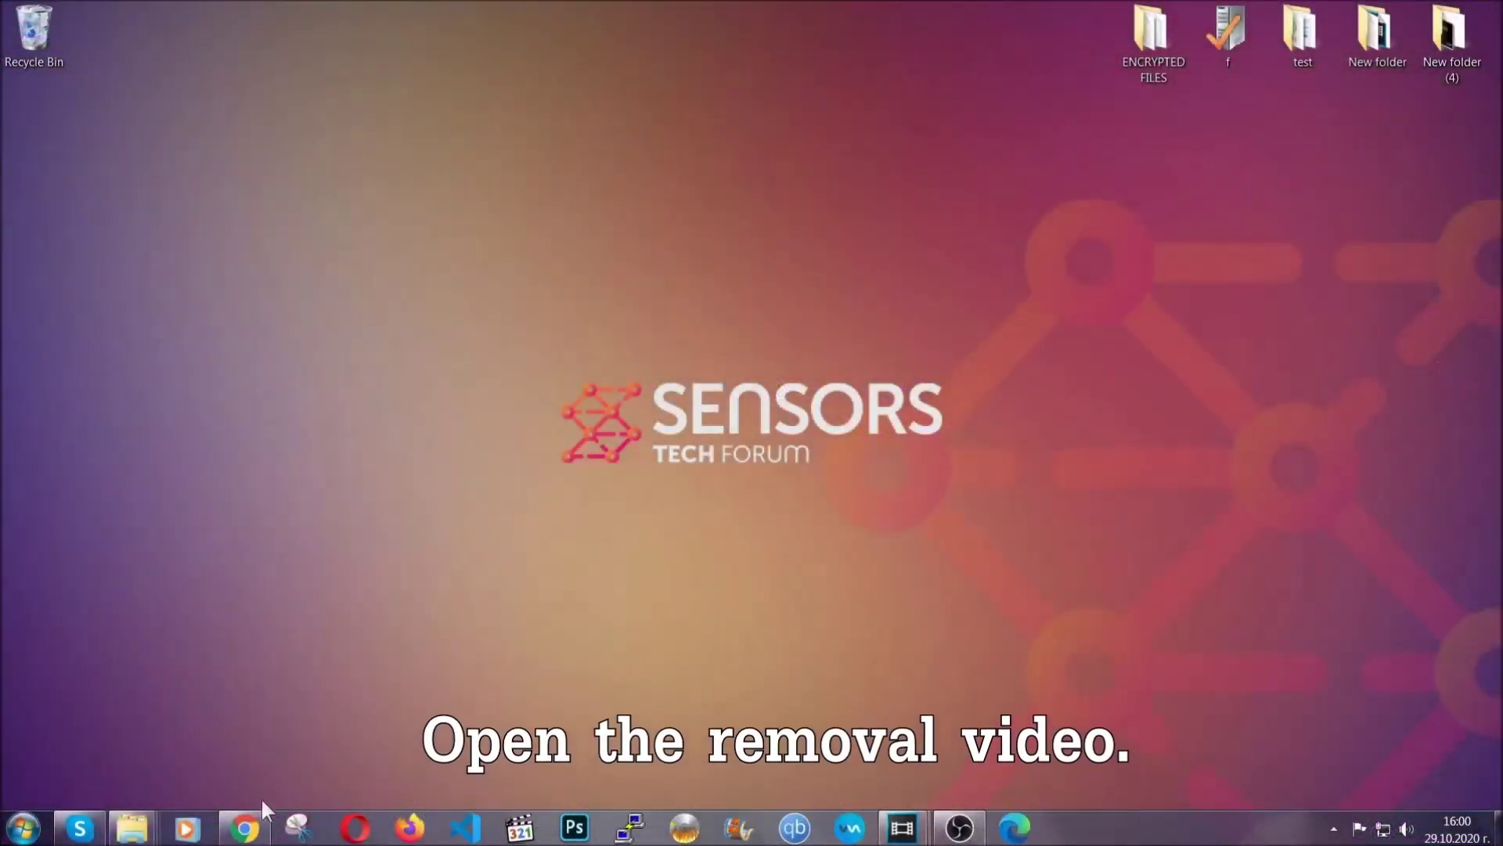
Step: Return to Chrome and open the Full Removal Guide link in the video description
{"action": "left_click", "coordinate": [244, 828]}
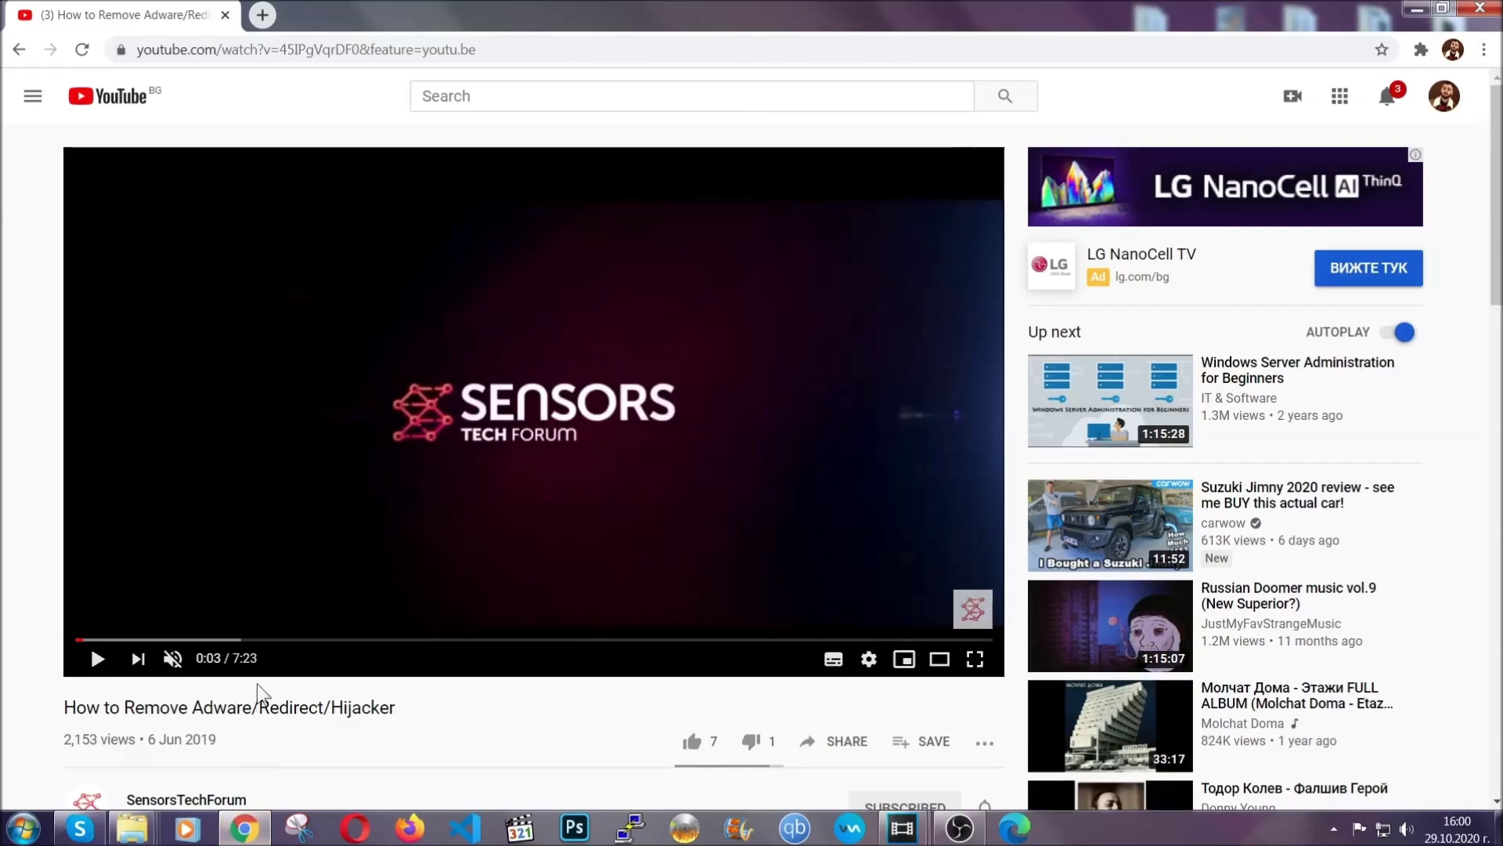
{"action": "scroll", "coordinate": [303, 554], "scroll_direction": "down", "scroll_amount": 5}
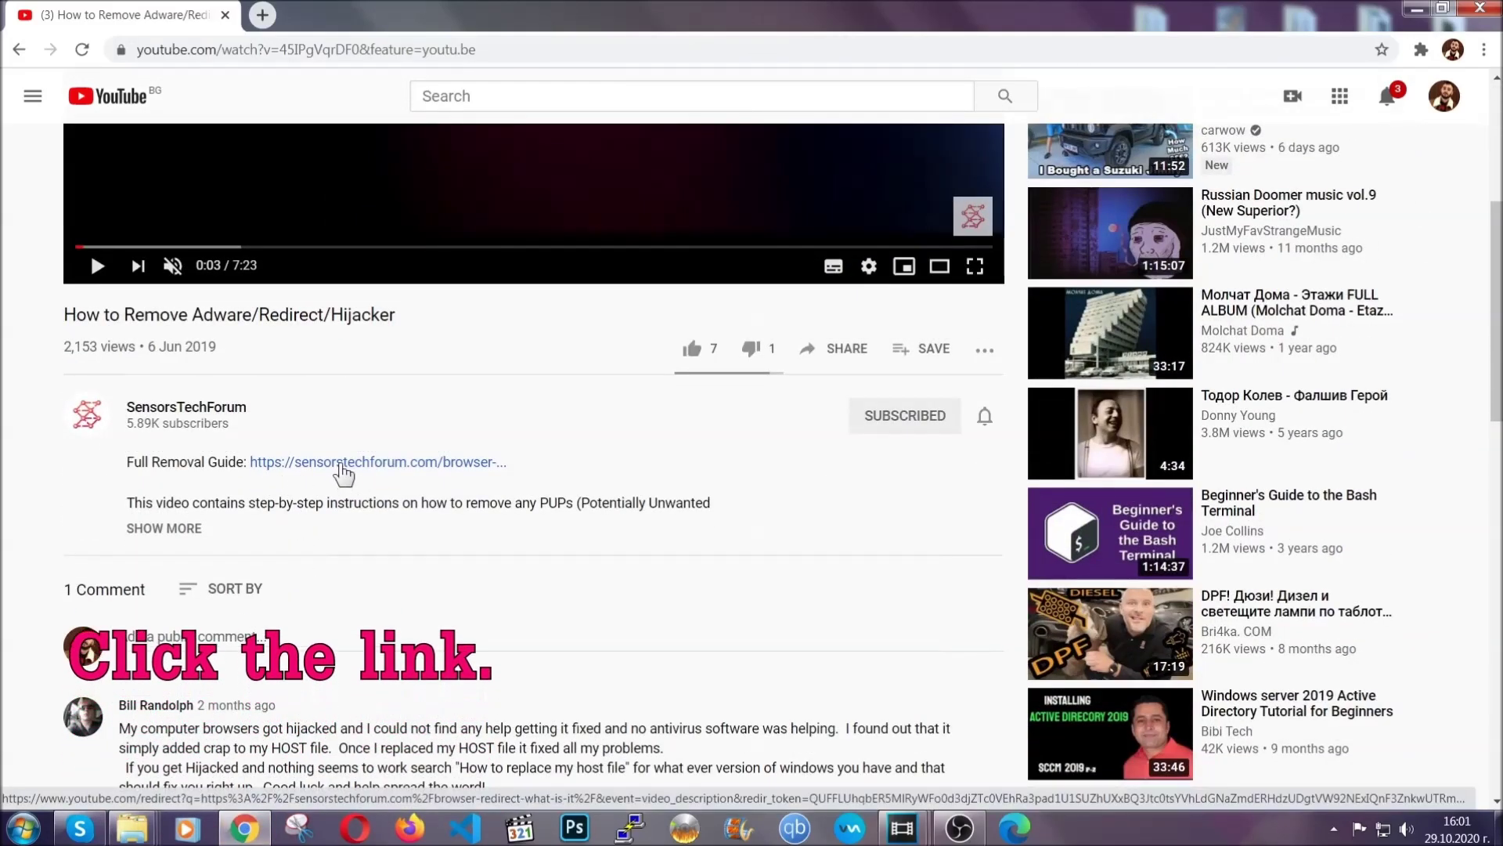
{"action": "left_click", "coordinate": [343, 462]}
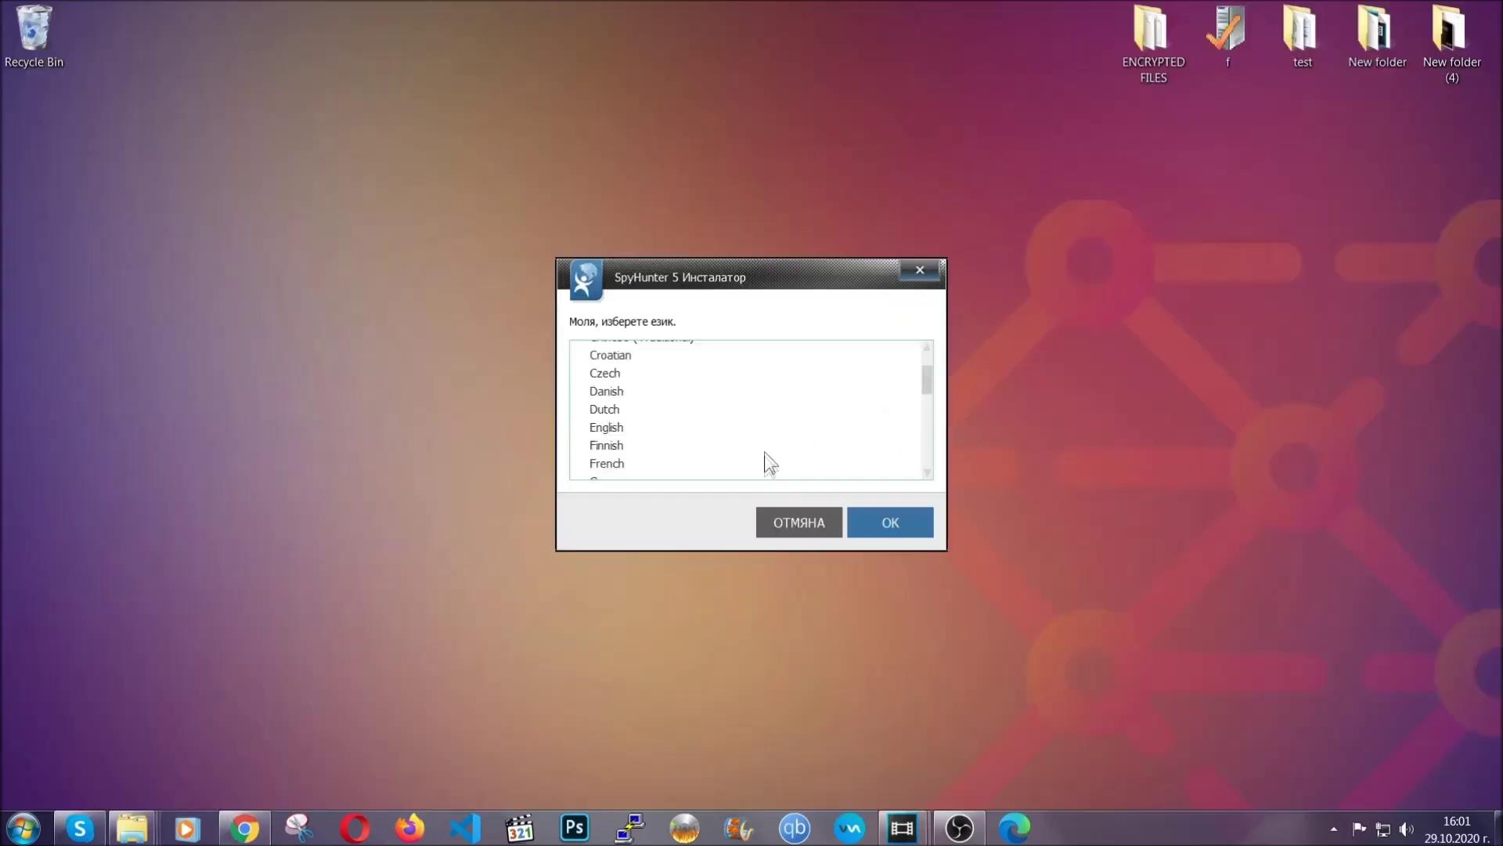
Step: Install SpyHunter 5 in English, accepting the EULA and Privacy Policy
{"action": "scroll", "coordinate": [765, 454], "scroll_direction": "down", "scroll_amount": 3}
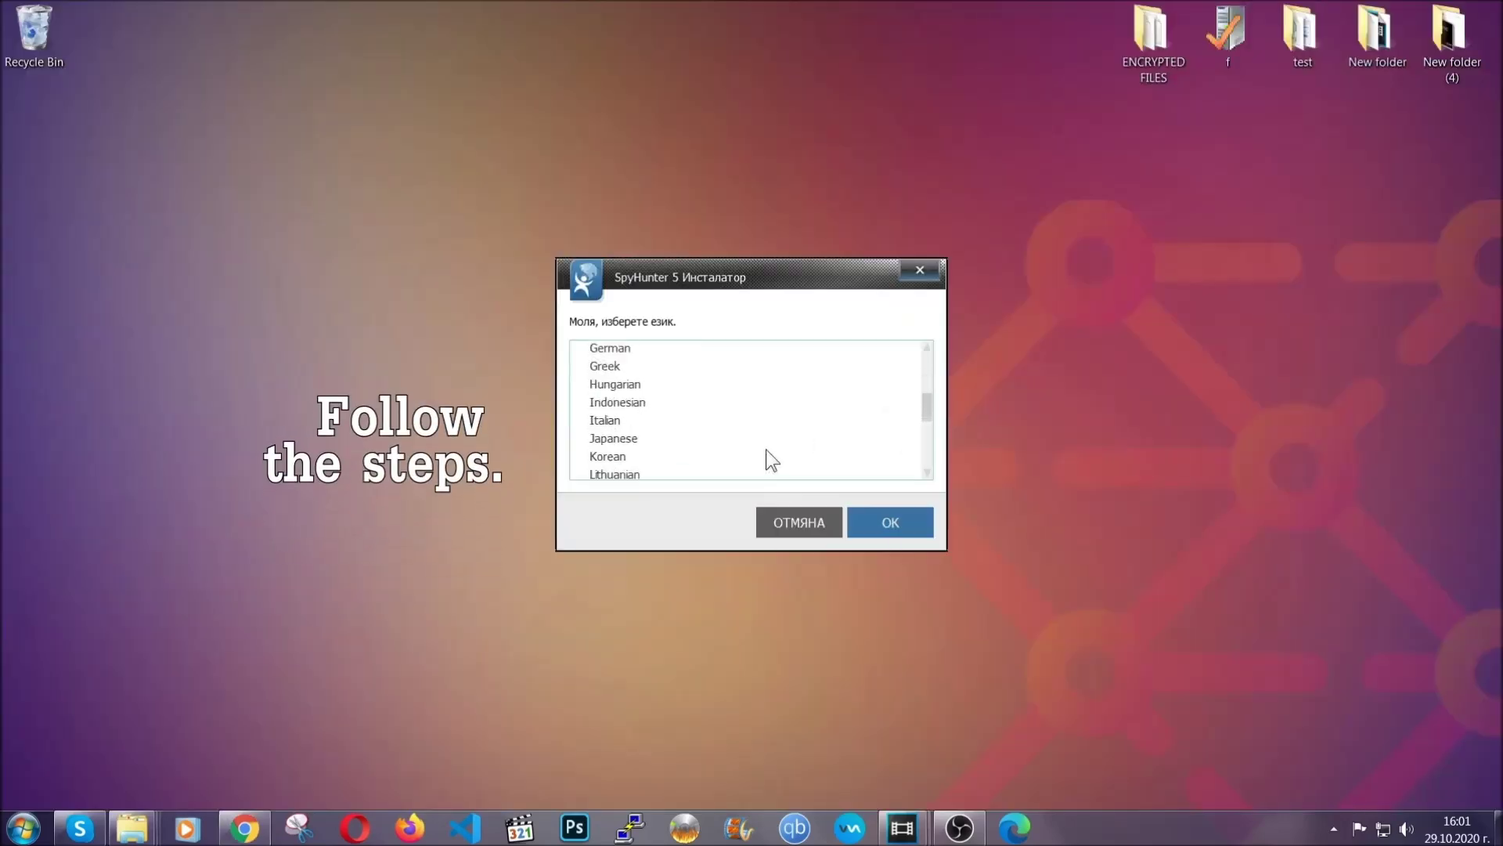
{"action": "scroll", "coordinate": [771, 474], "scroll_direction": "down", "scroll_amount": 2}
{"action": "scroll", "coordinate": [768, 473], "scroll_direction": "up", "scroll_amount": 4}
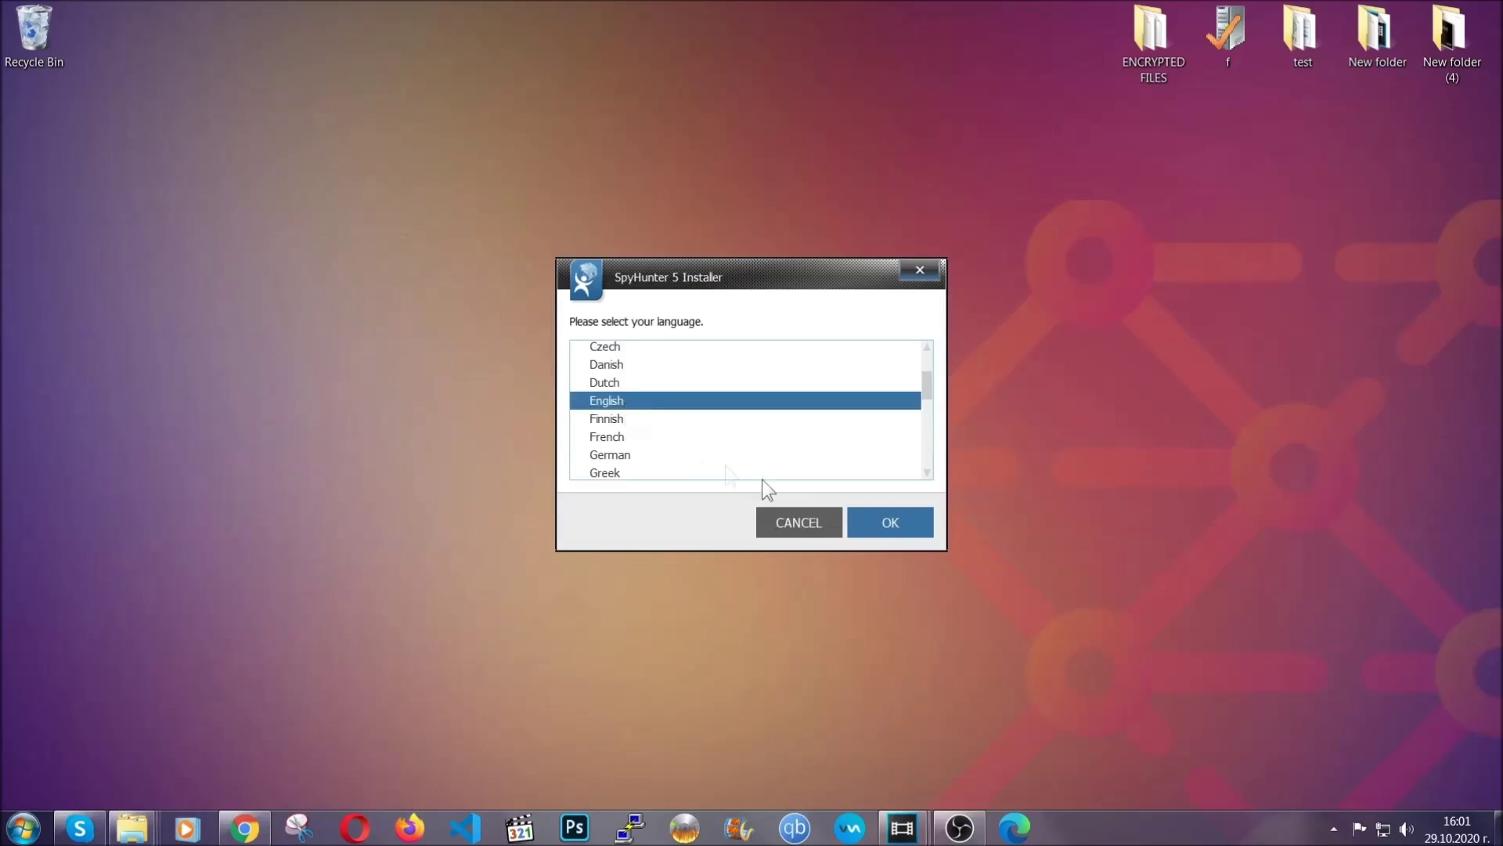
{"action": "left_click", "coordinate": [882, 523]}
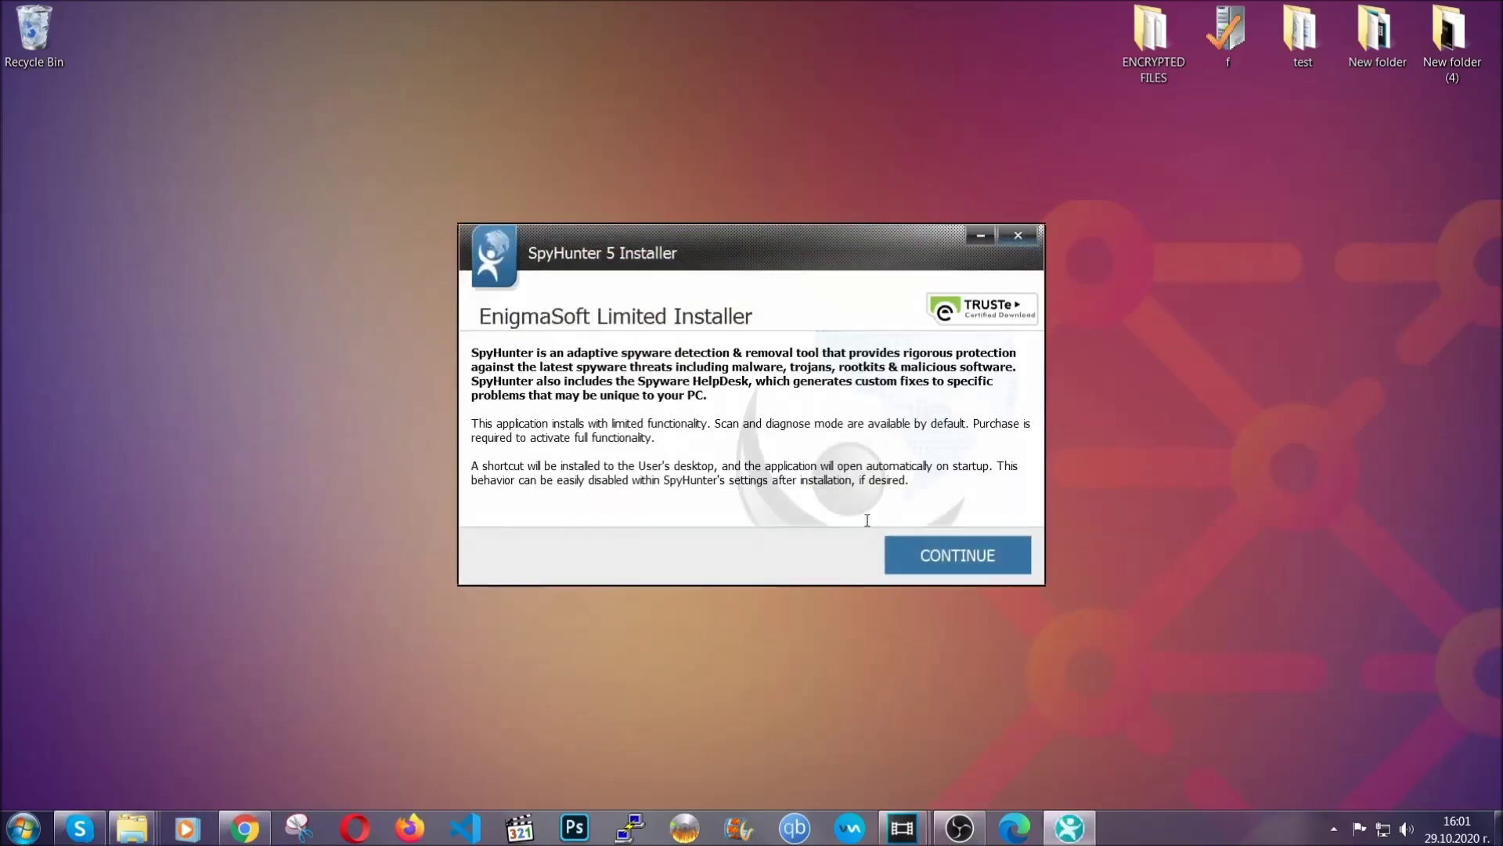
{"action": "left_click", "coordinate": [903, 553]}
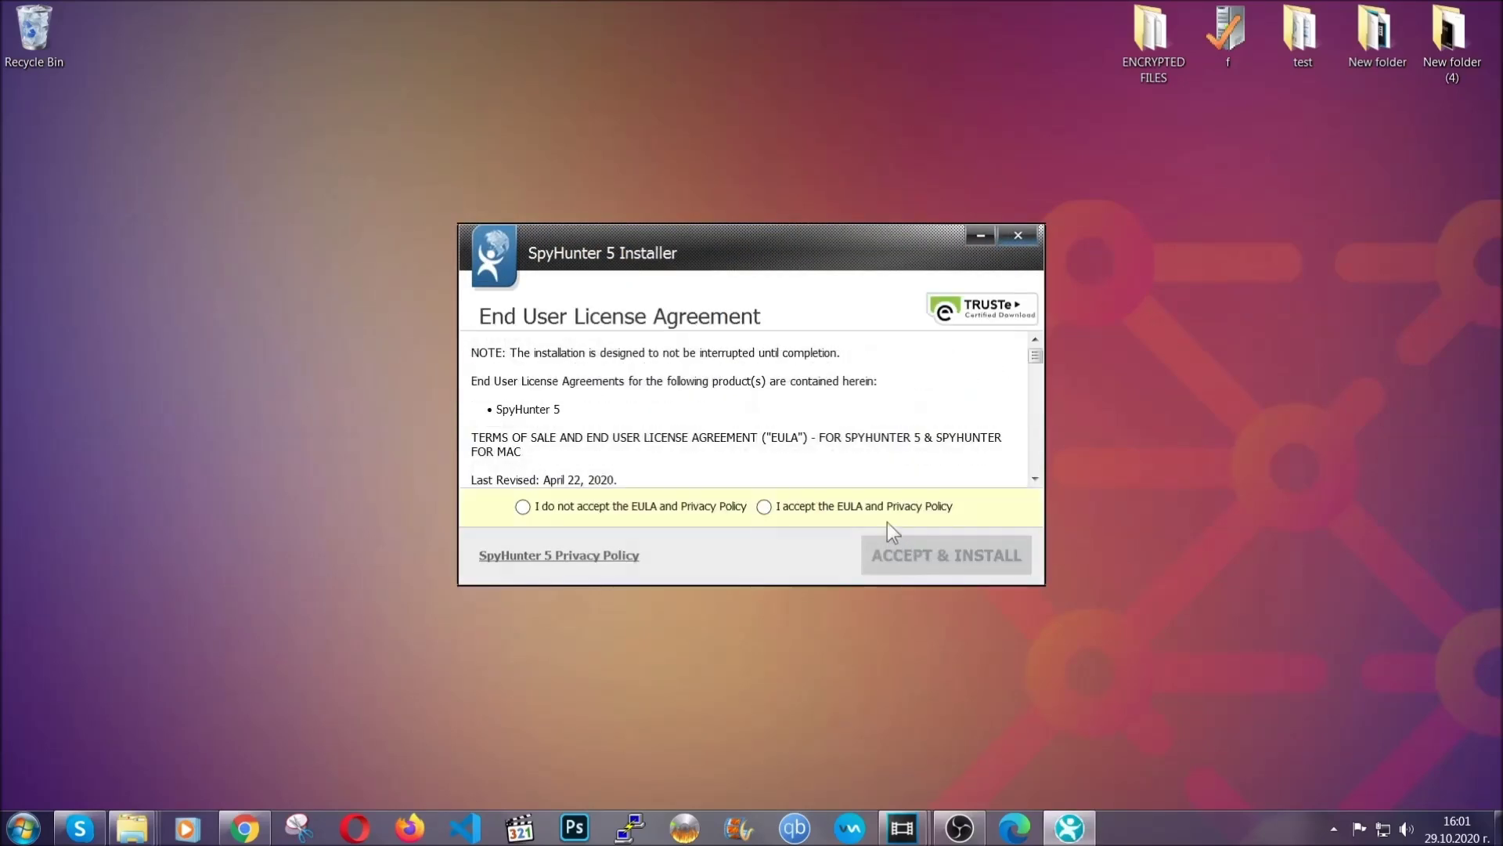
{"action": "left_click", "coordinate": [880, 504]}
{"action": "left_click", "coordinate": [907, 548]}
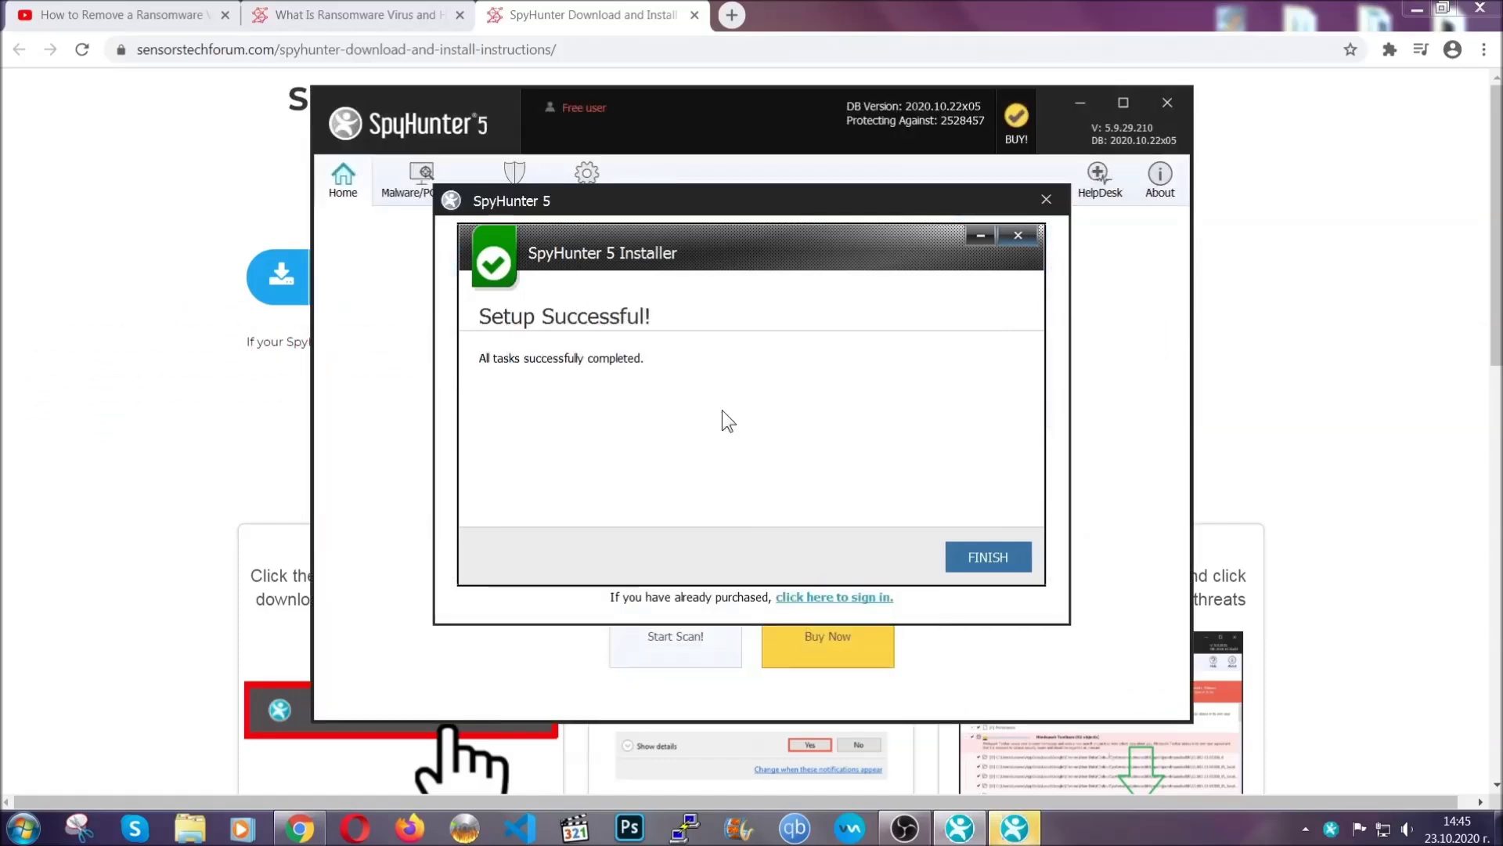
Step: Finish the SpyHunter 5 setup and close its window
{"action": "left_click", "coordinate": [961, 559]}
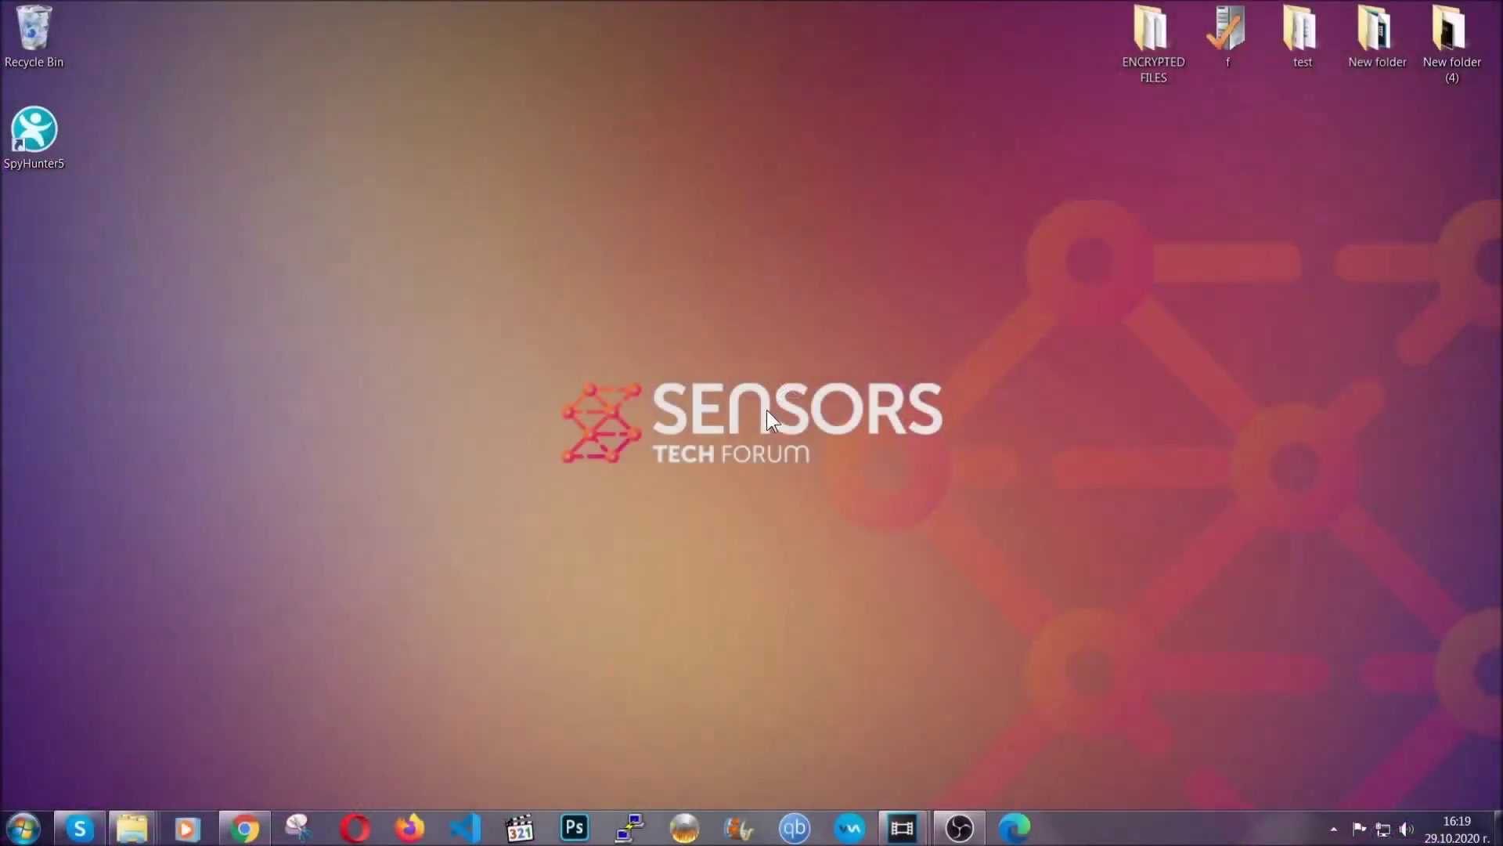
Step: Uninstall SUSPICIOUS PROGRAM through APPWIZ.CPL and dismiss the success message
{"action": "key", "text": "super+r"}
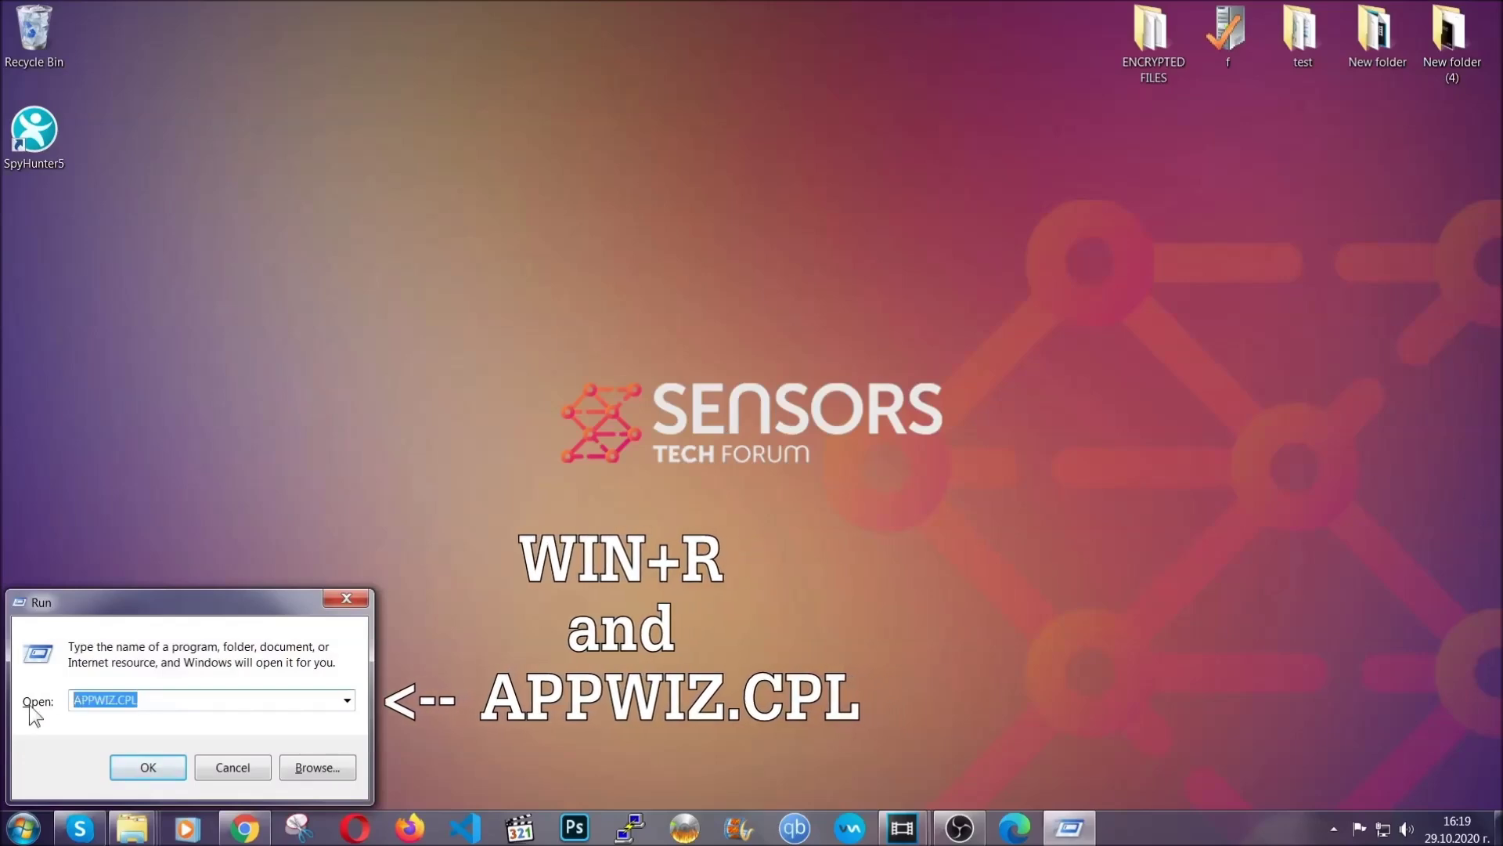
{"action": "left_click", "coordinate": [147, 760]}
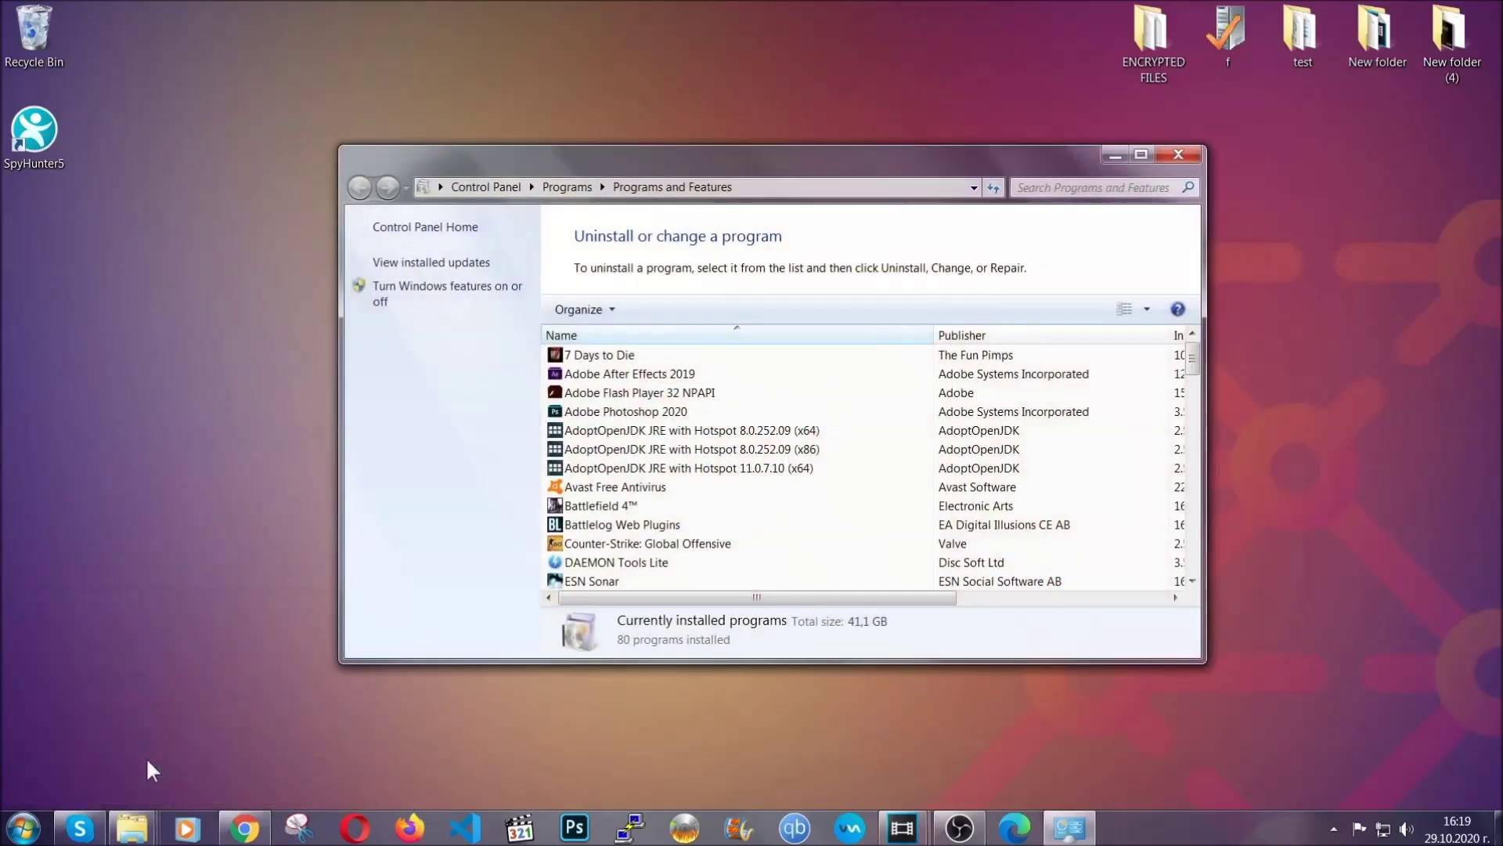
{"action": "scroll", "coordinate": [792, 418], "scroll_direction": "down", "scroll_amount": 20}
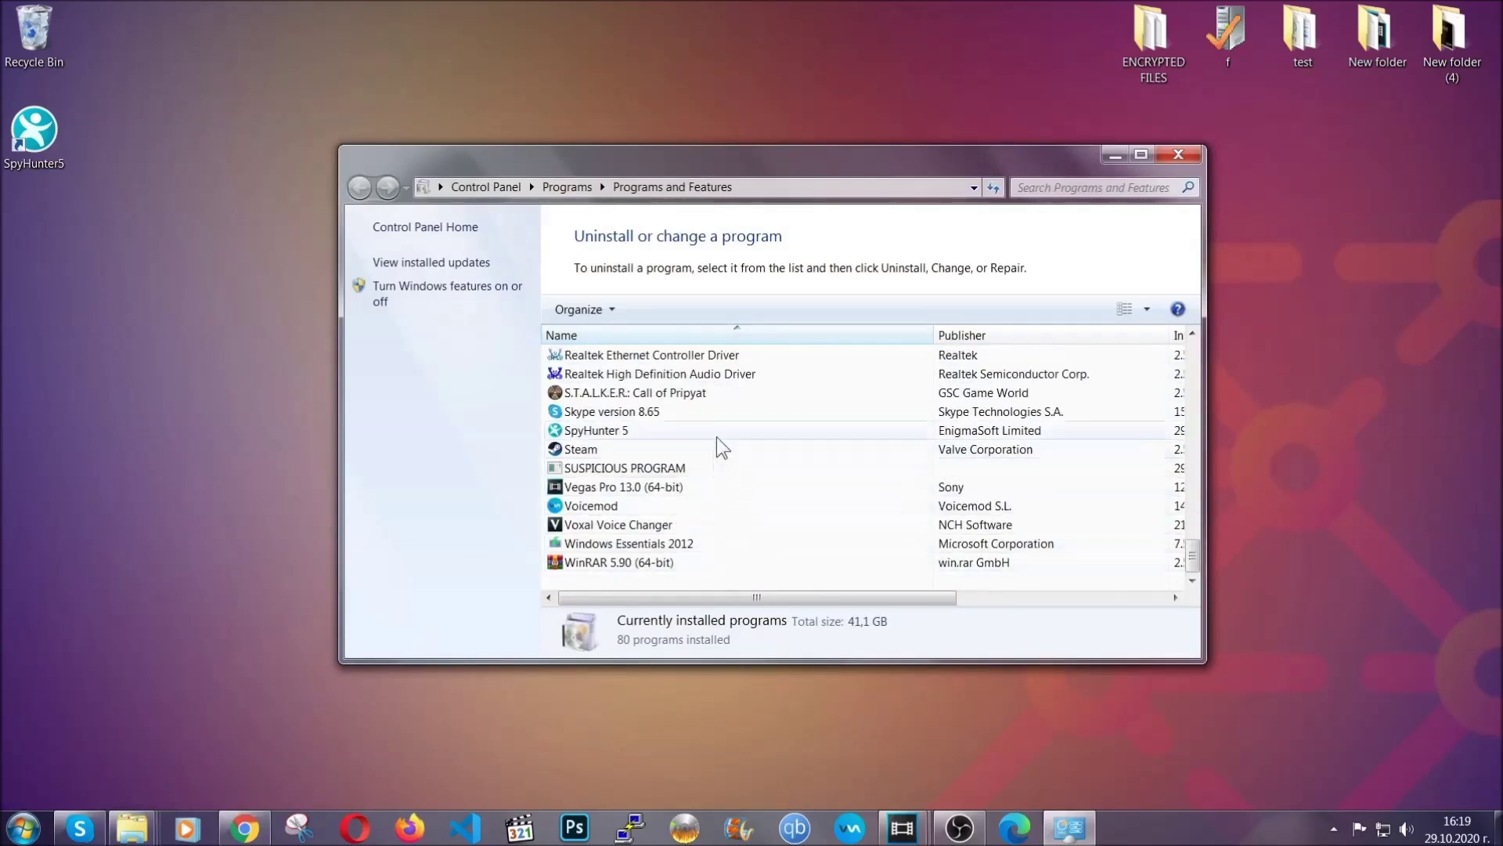
{"action": "left_click", "coordinate": [642, 470]}
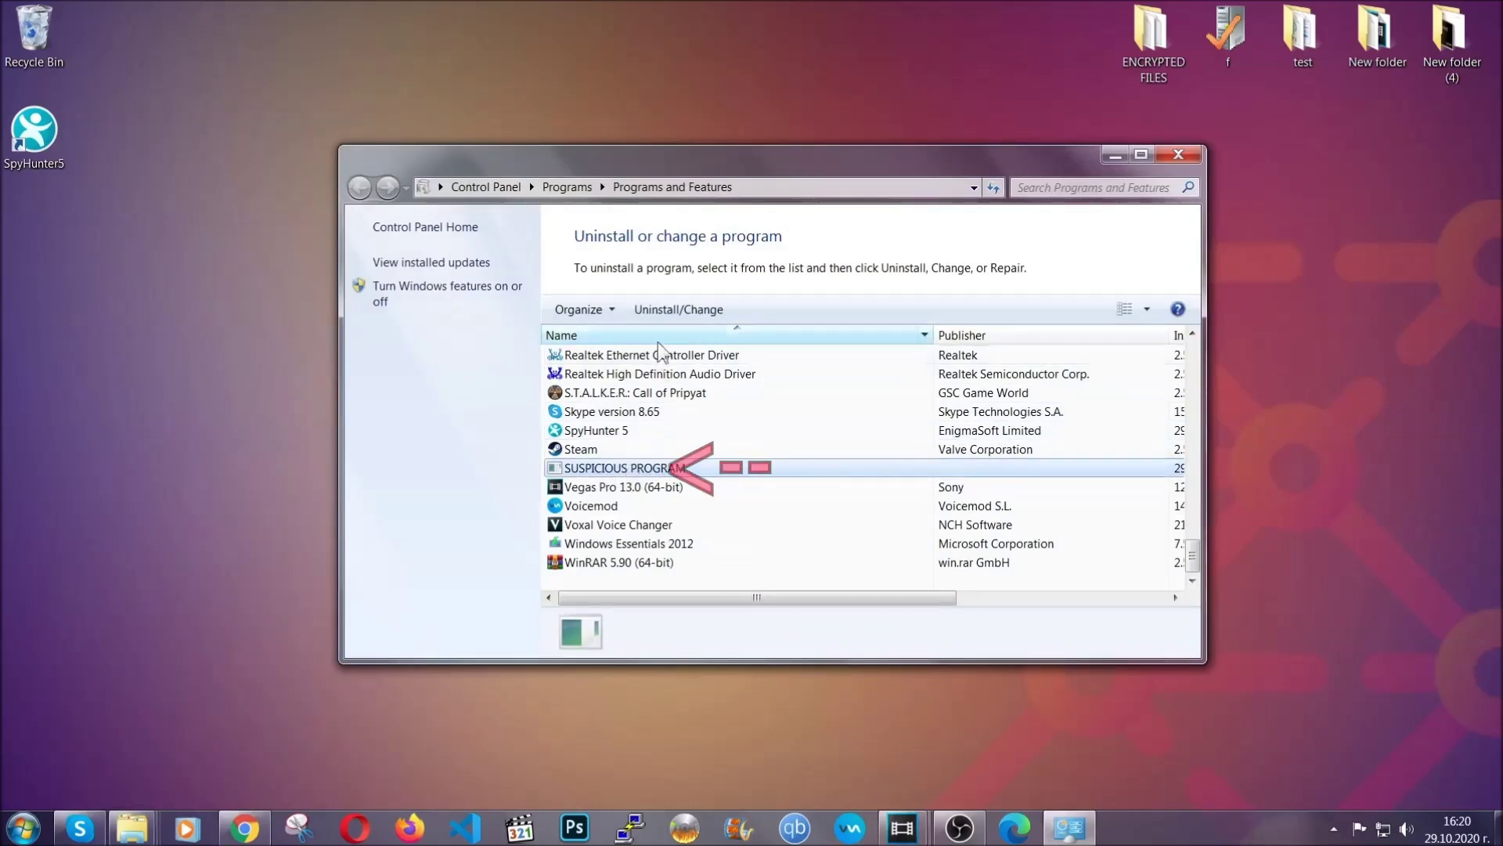
{"action": "left_click", "coordinate": [665, 308]}
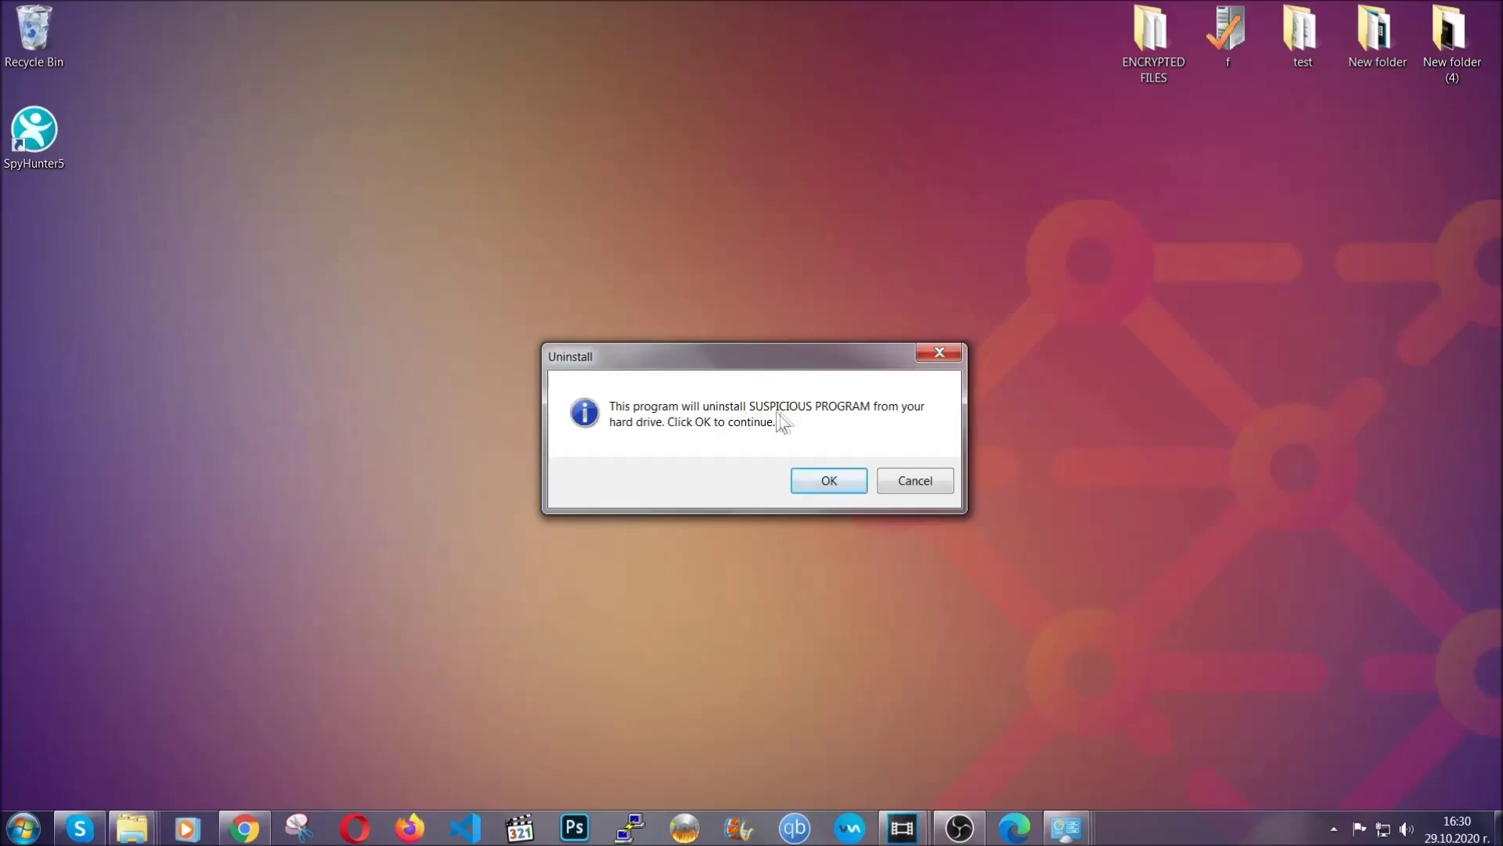
{"action": "left_click", "coordinate": [822, 481]}
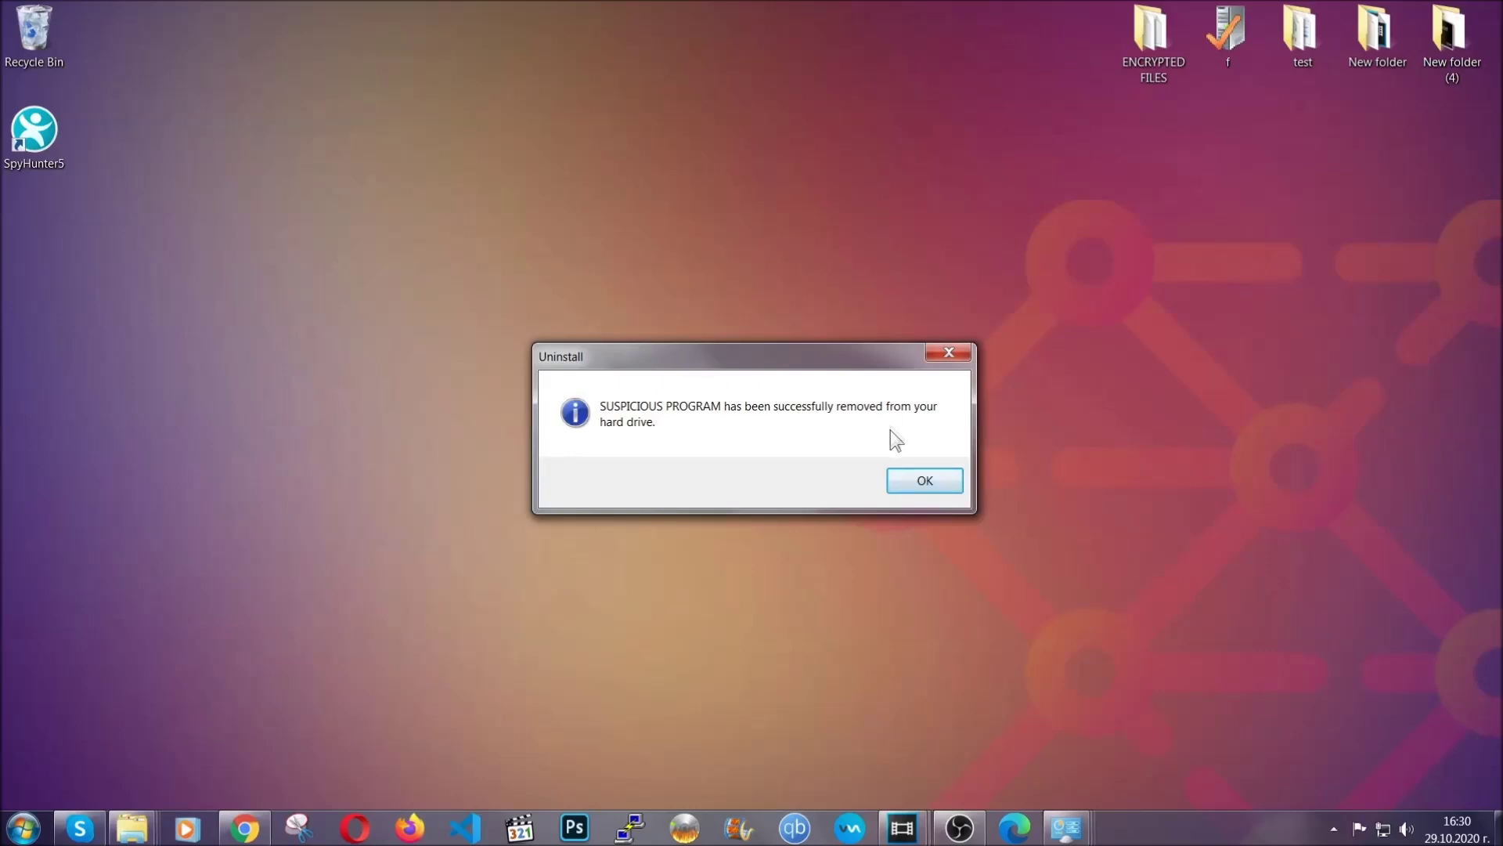
{"action": "left_click", "coordinate": [902, 477]}
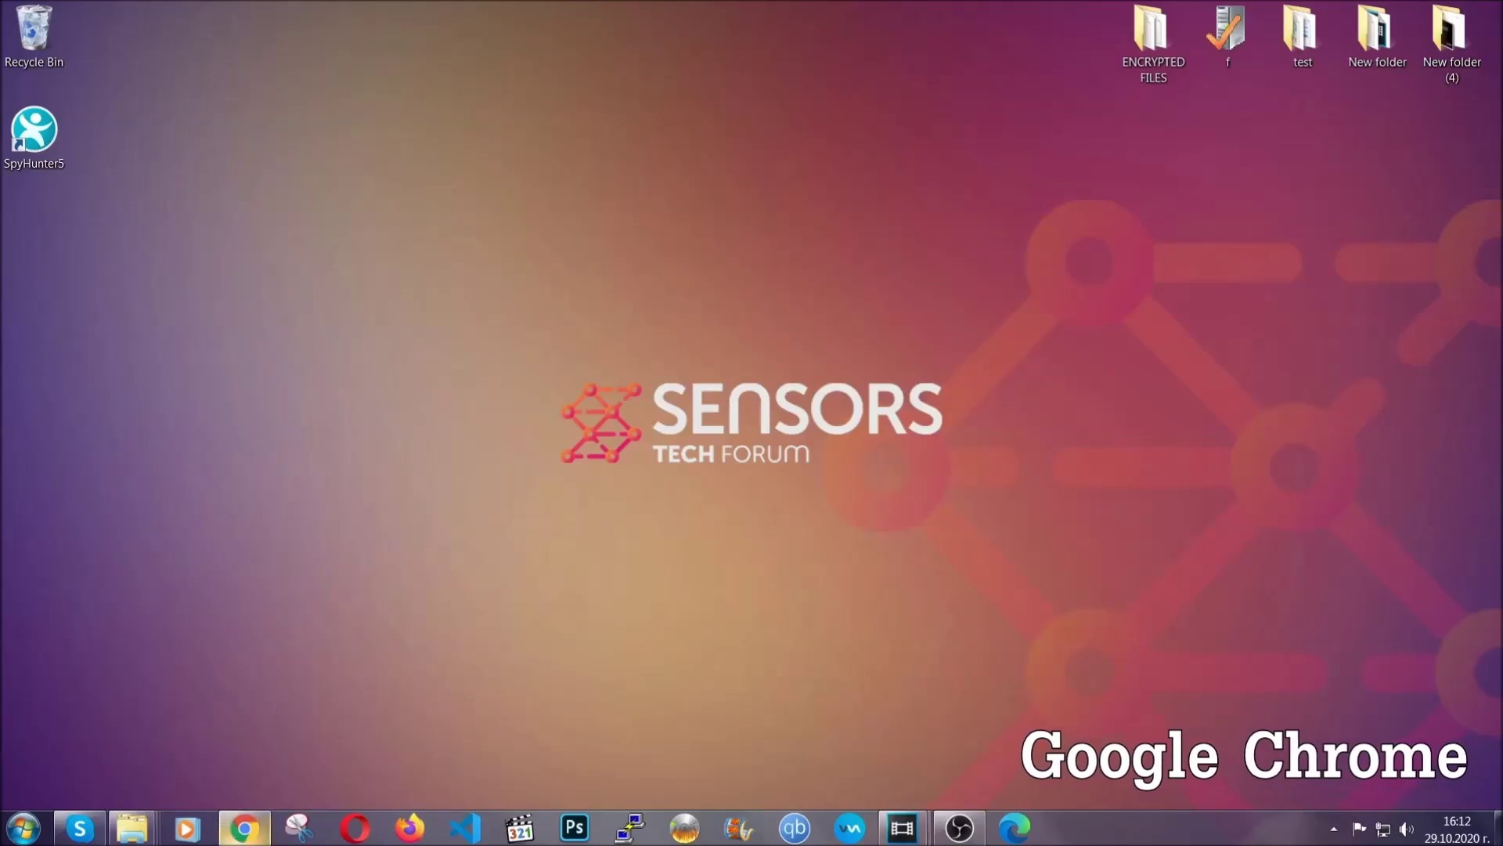
Step: Go to chrome://settings/clearBrowserData and clear All time data with Passwords left unticked
{"action": "left_click", "coordinate": [252, 835]}
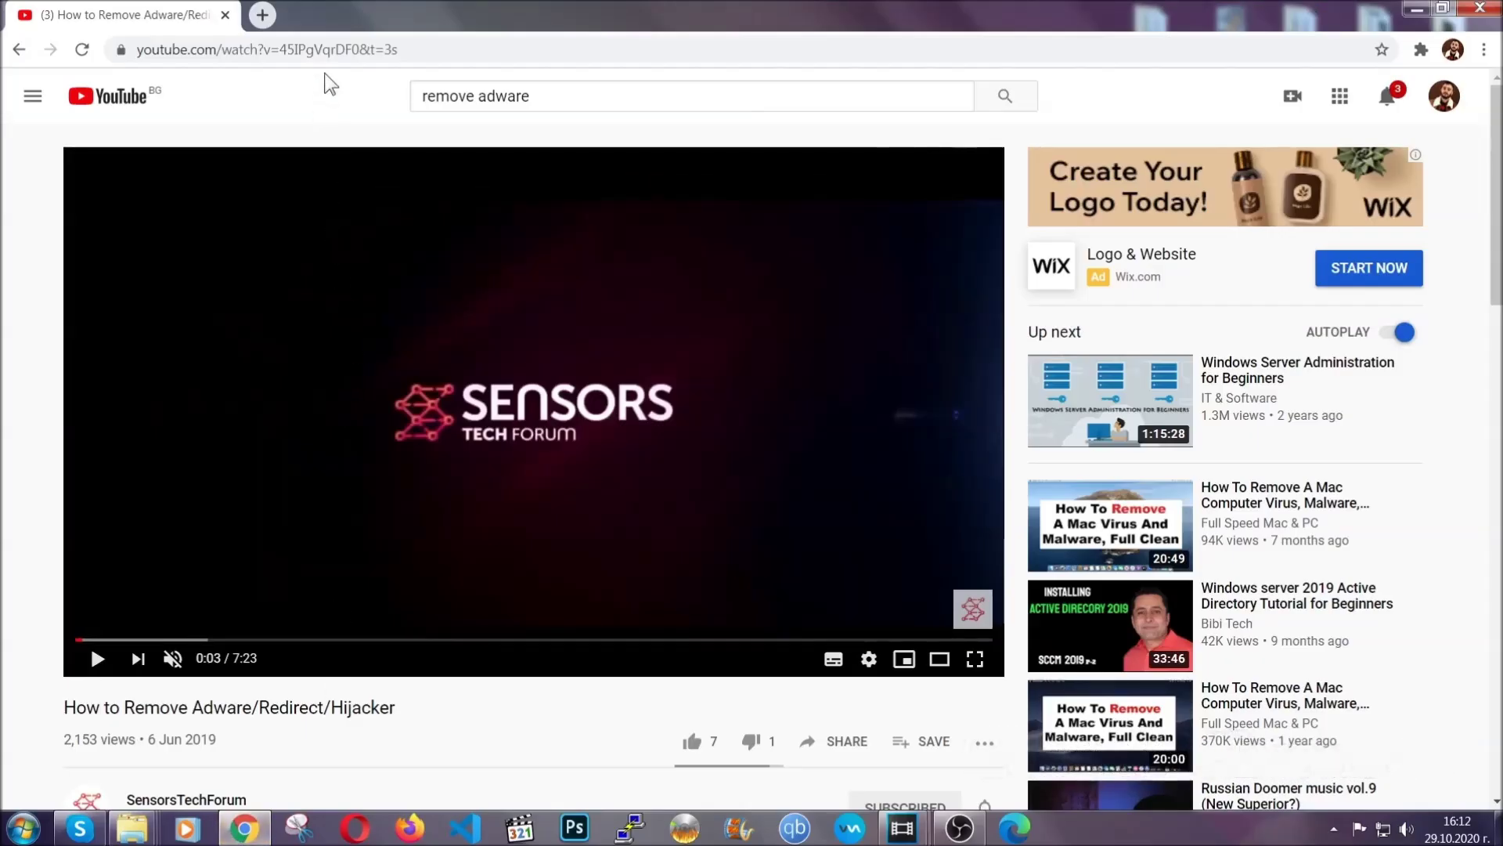
{"action": "left_click", "coordinate": [326, 52]}
{"action": "type", "text": "chro"}
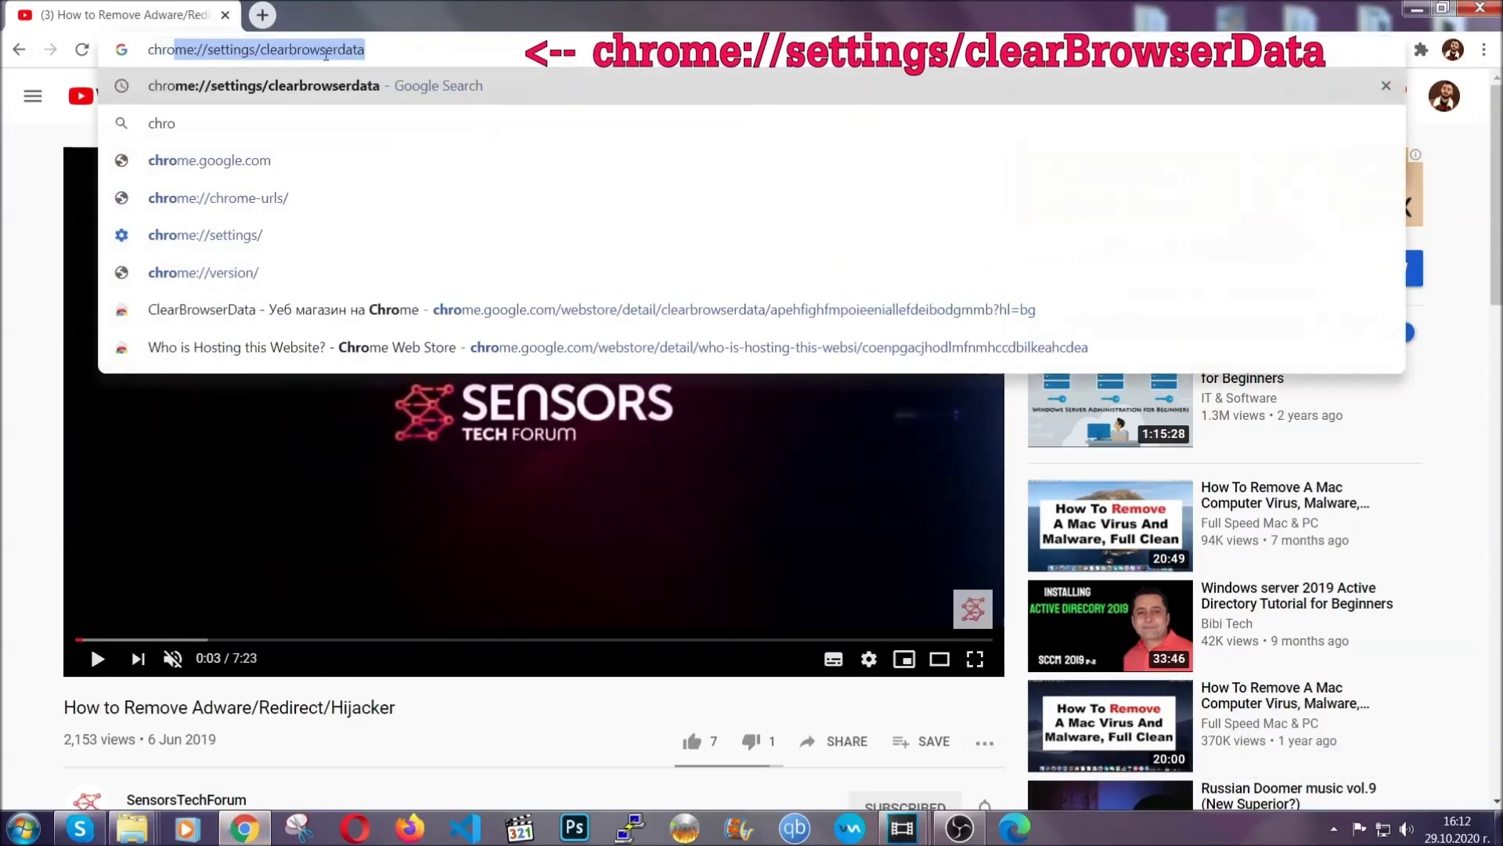
{"action": "type", "text": "me:/"}
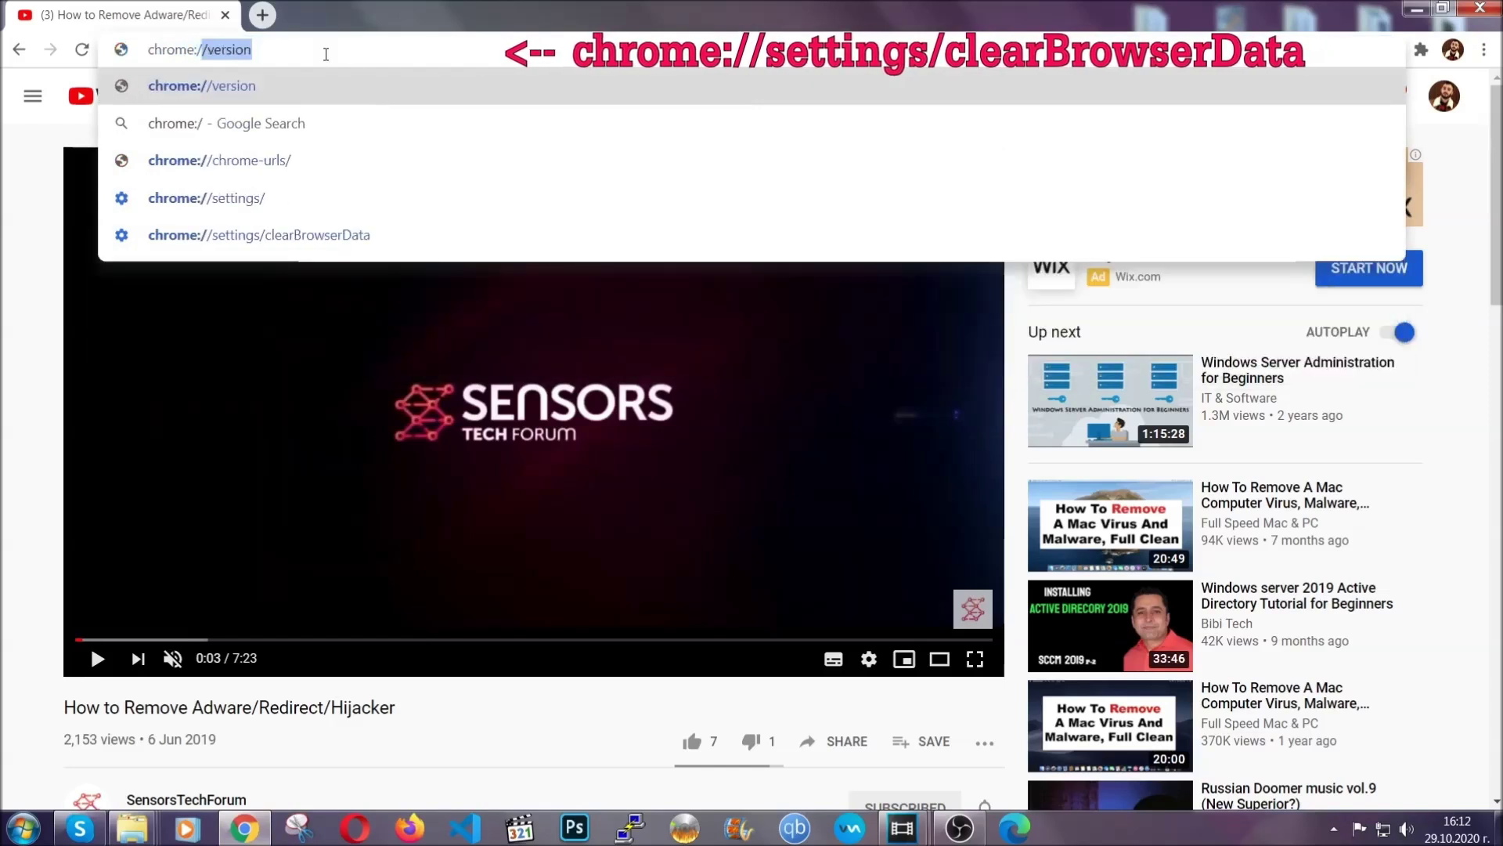
{"action": "type", "text": "/setting"}
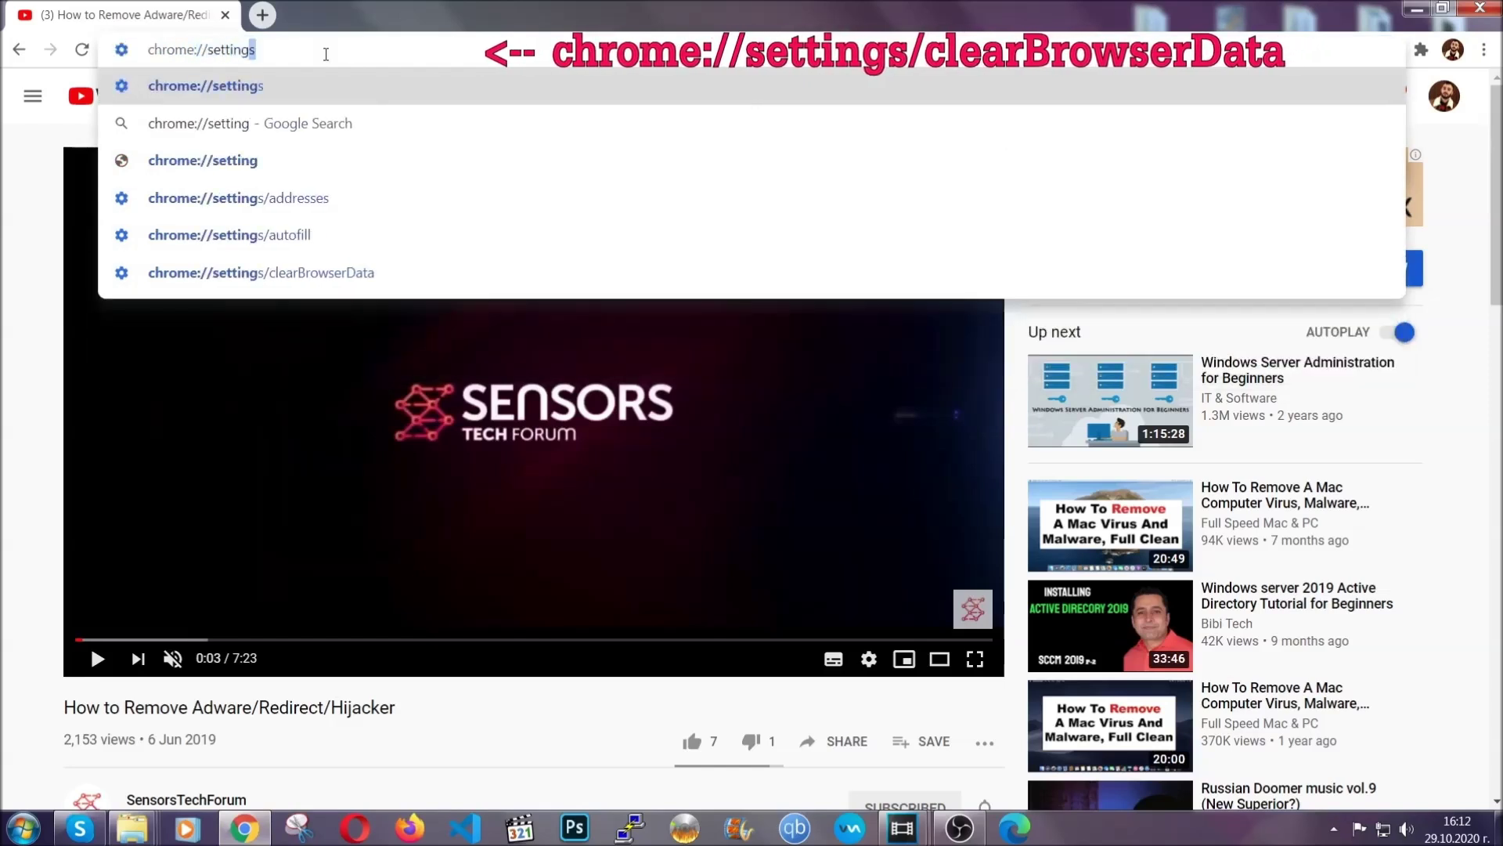
{"action": "type", "text": "s/ce"}
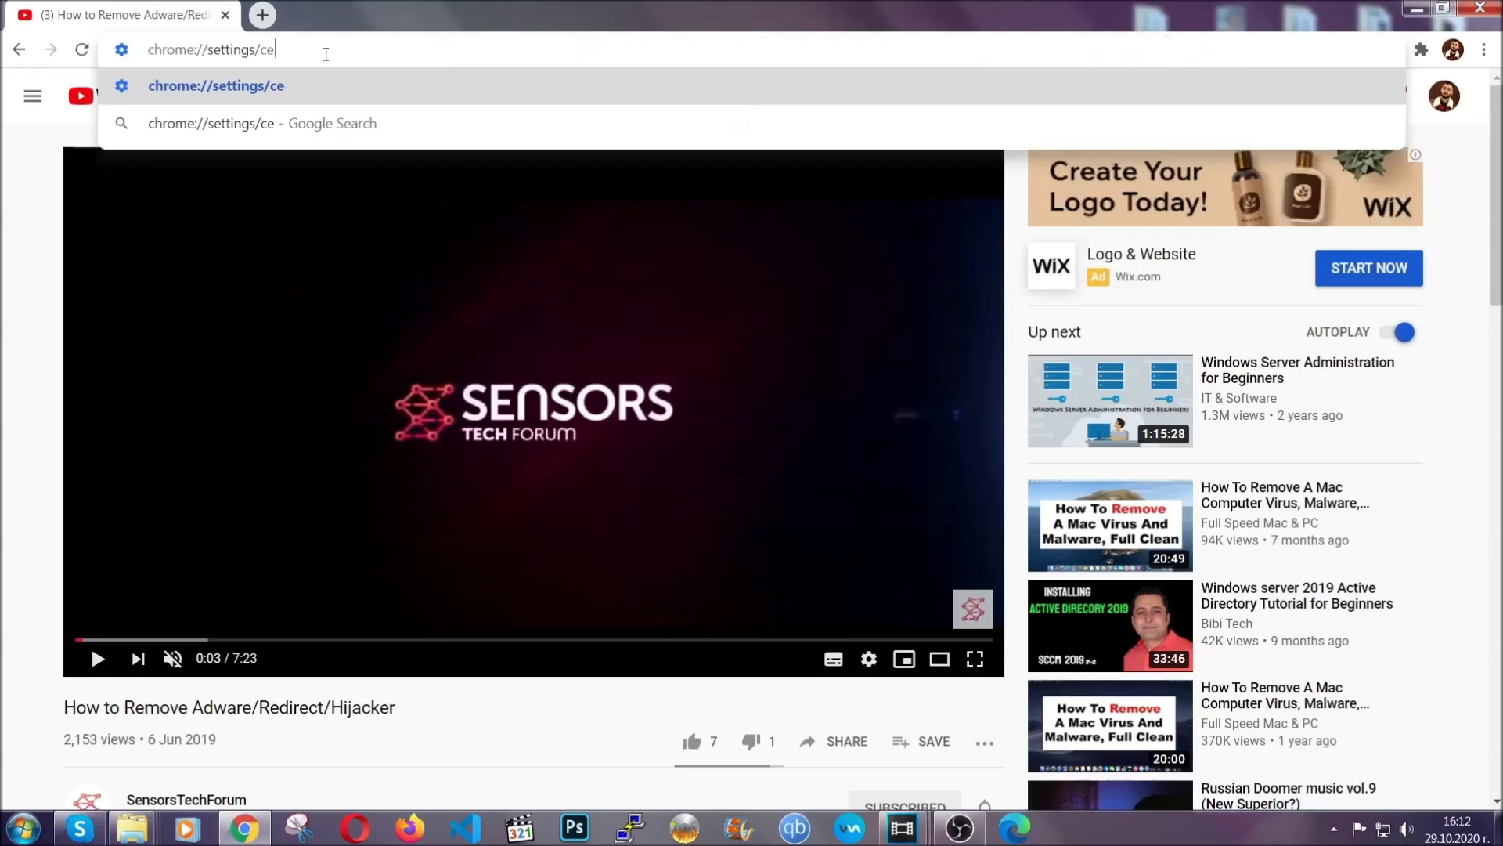
{"action": "key", "text": "BackSpace"}
{"action": "type", "text": "lea"}
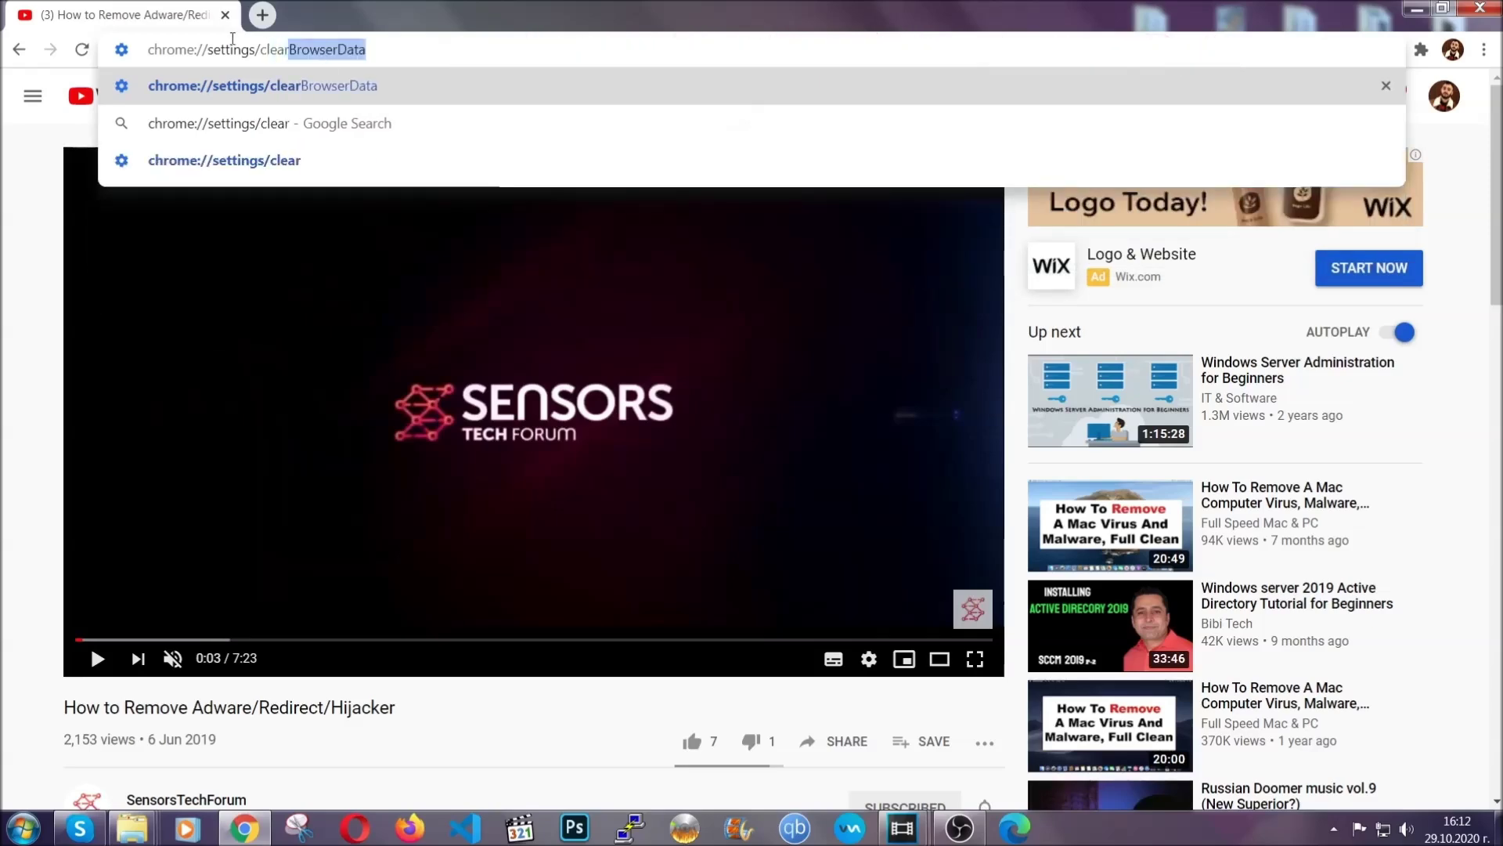
{"action": "type", "text": "r"}
{"action": "left_click", "coordinate": [222, 90]}
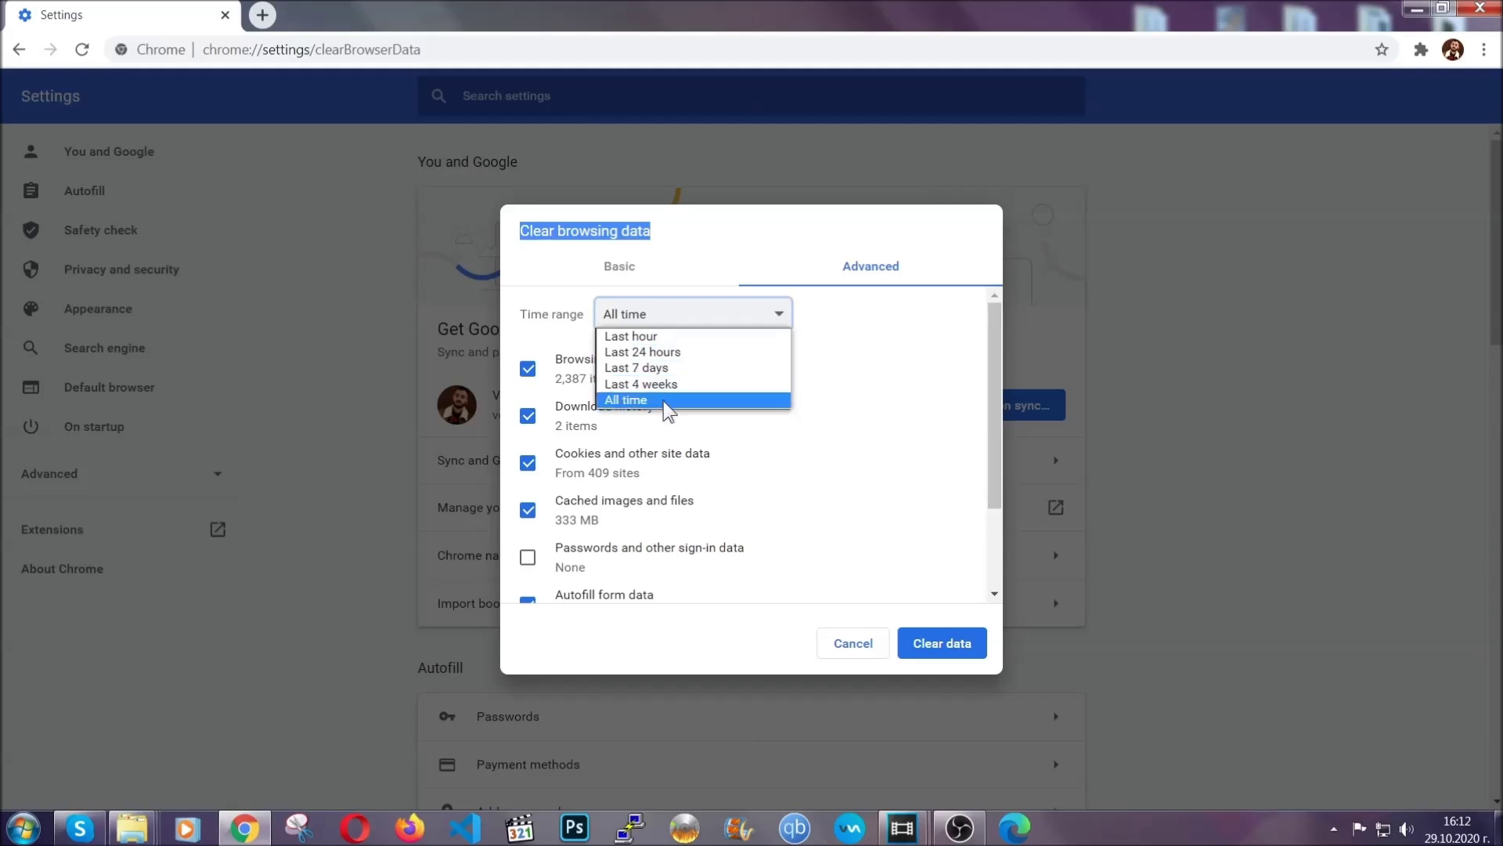
{"action": "left_click", "coordinate": [664, 401]}
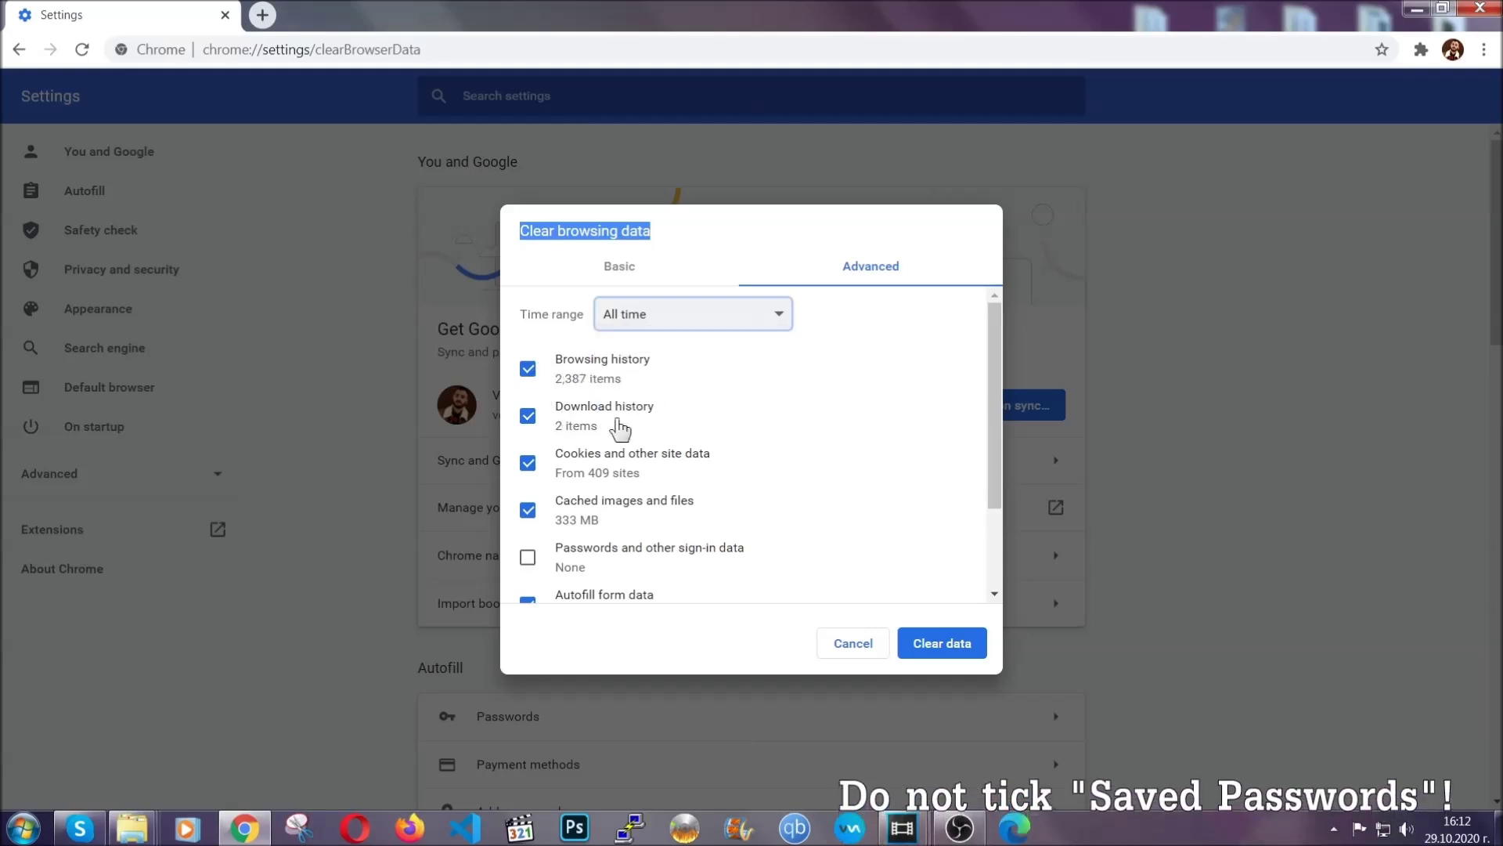
{"action": "scroll", "coordinate": [606, 509], "scroll_direction": "down", "scroll_amount": 2}
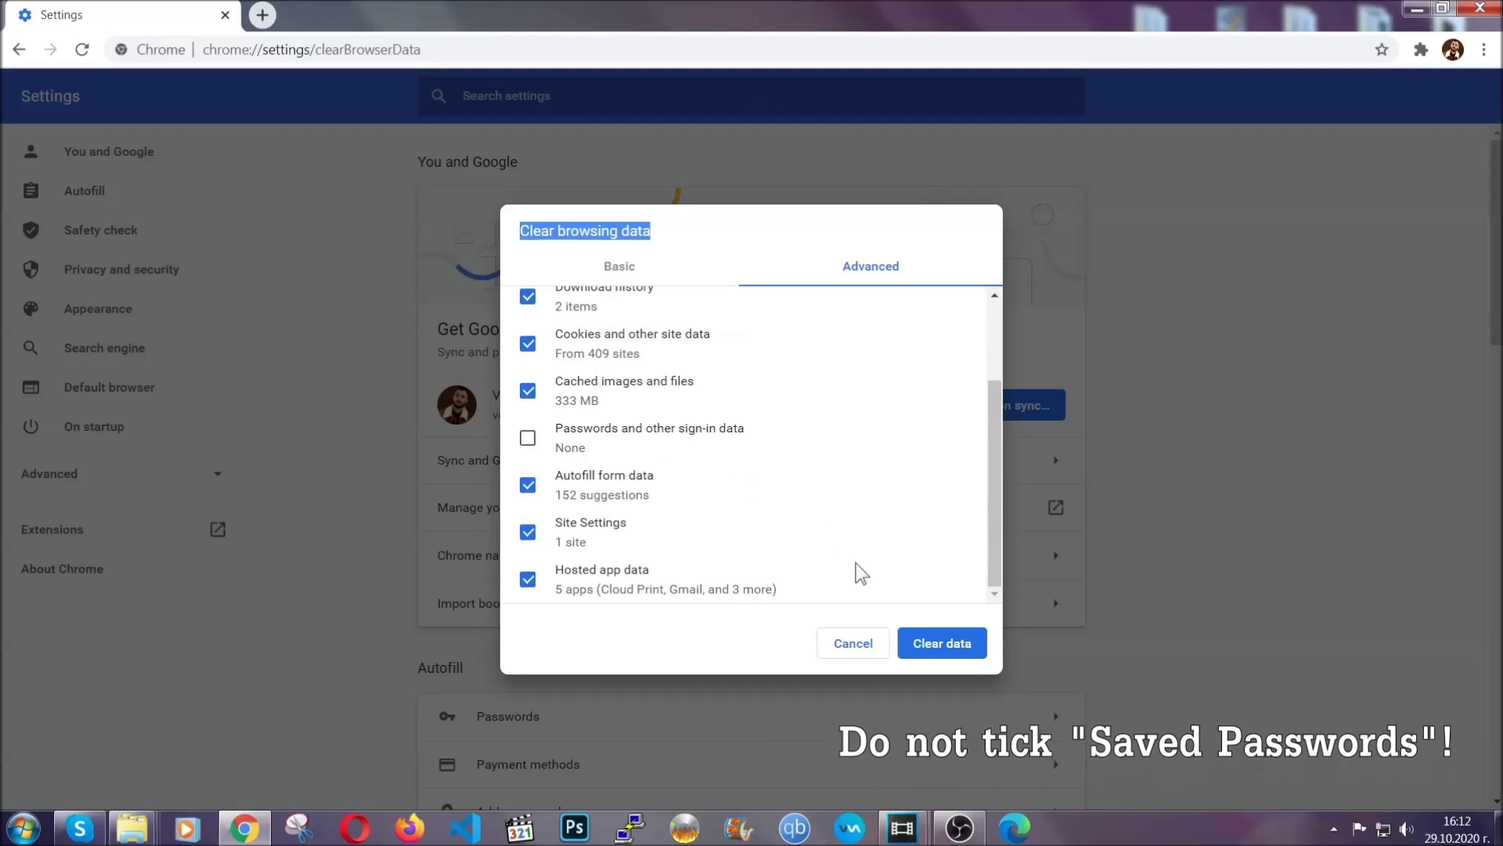
{"action": "left_click", "coordinate": [921, 638]}
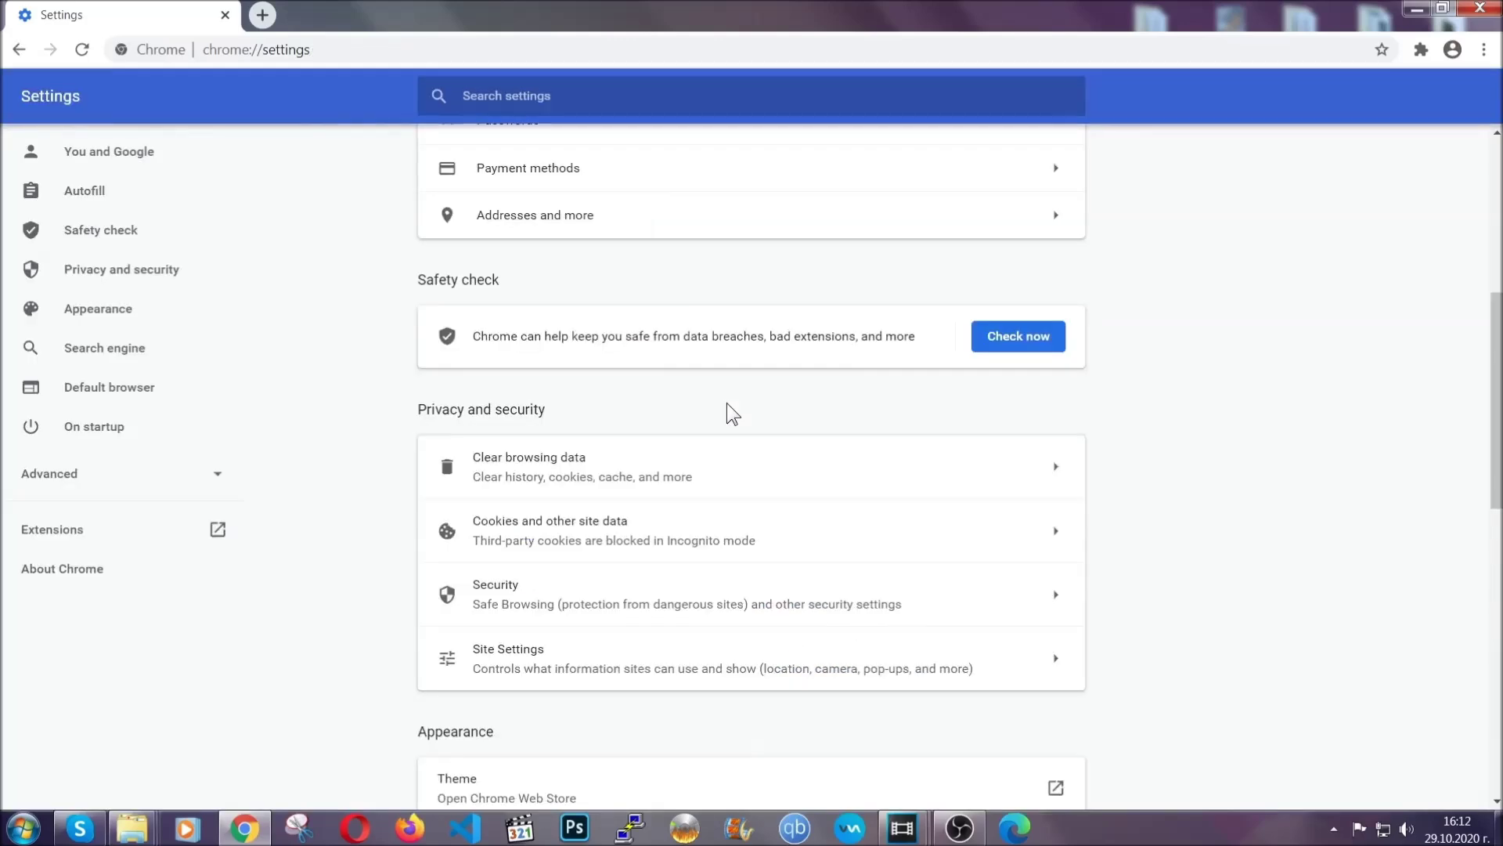
Step: Remove Bulk Media Downloader and HMA VPN Proxy Unblocker from Chrome's Extensions page, then minimize Chrome
{"action": "left_click", "coordinate": [1483, 50]}
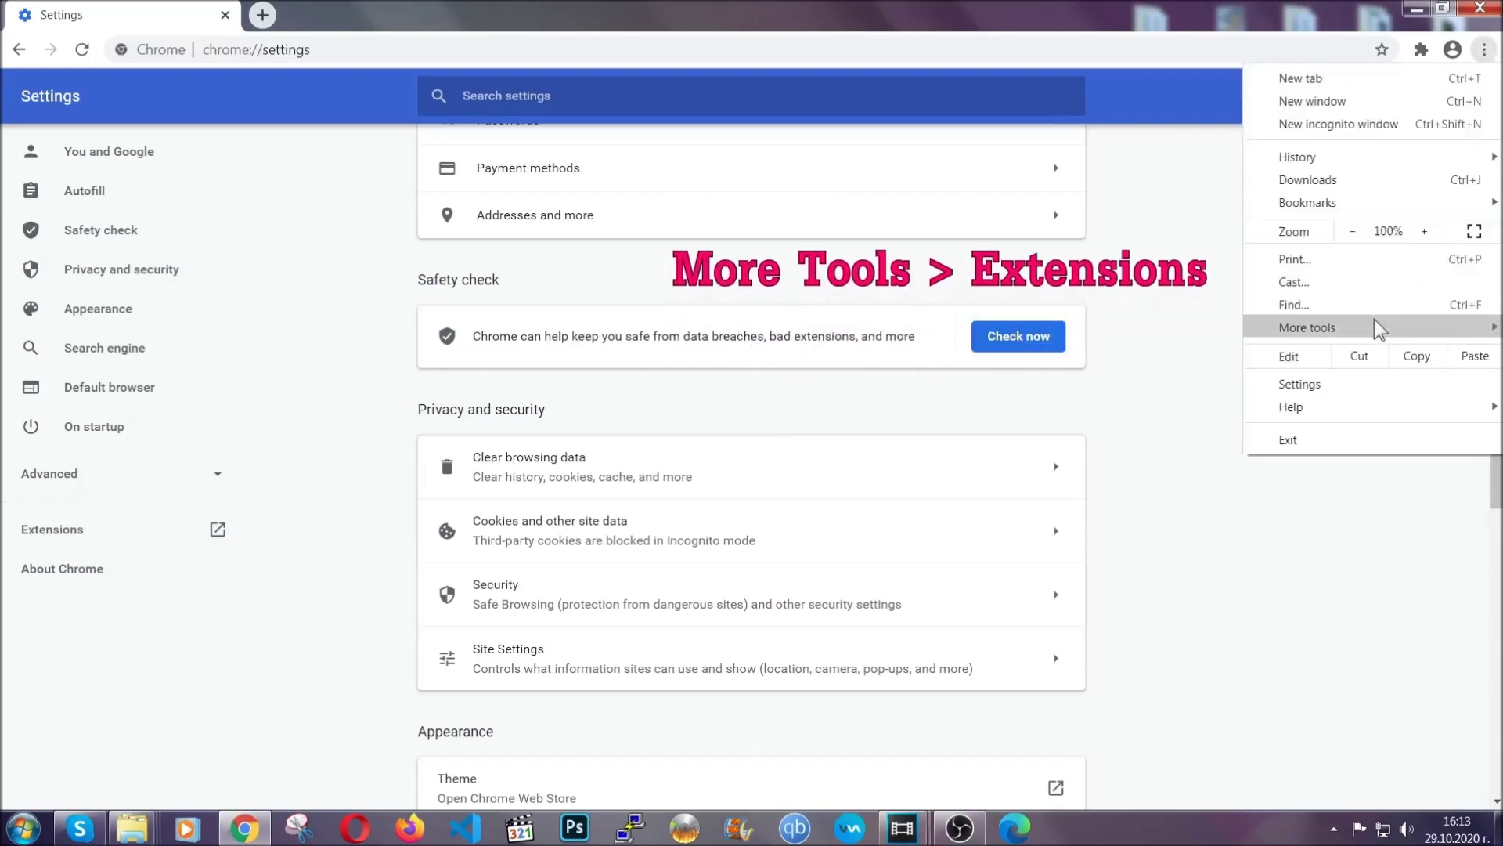
{"action": "mouse_move", "coordinate": [1378, 327]}
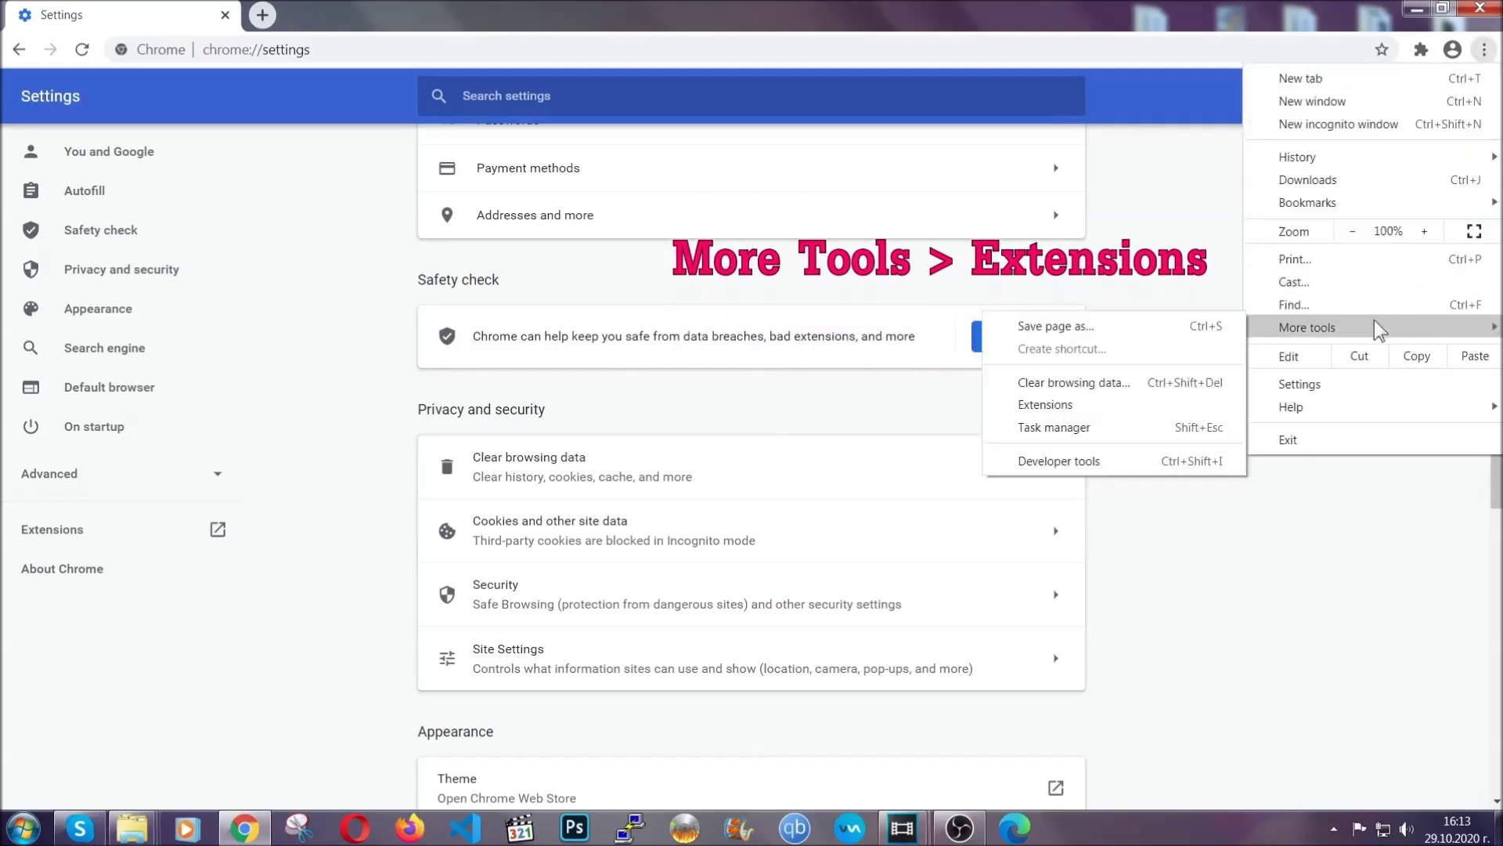
{"action": "left_click", "coordinate": [1087, 409]}
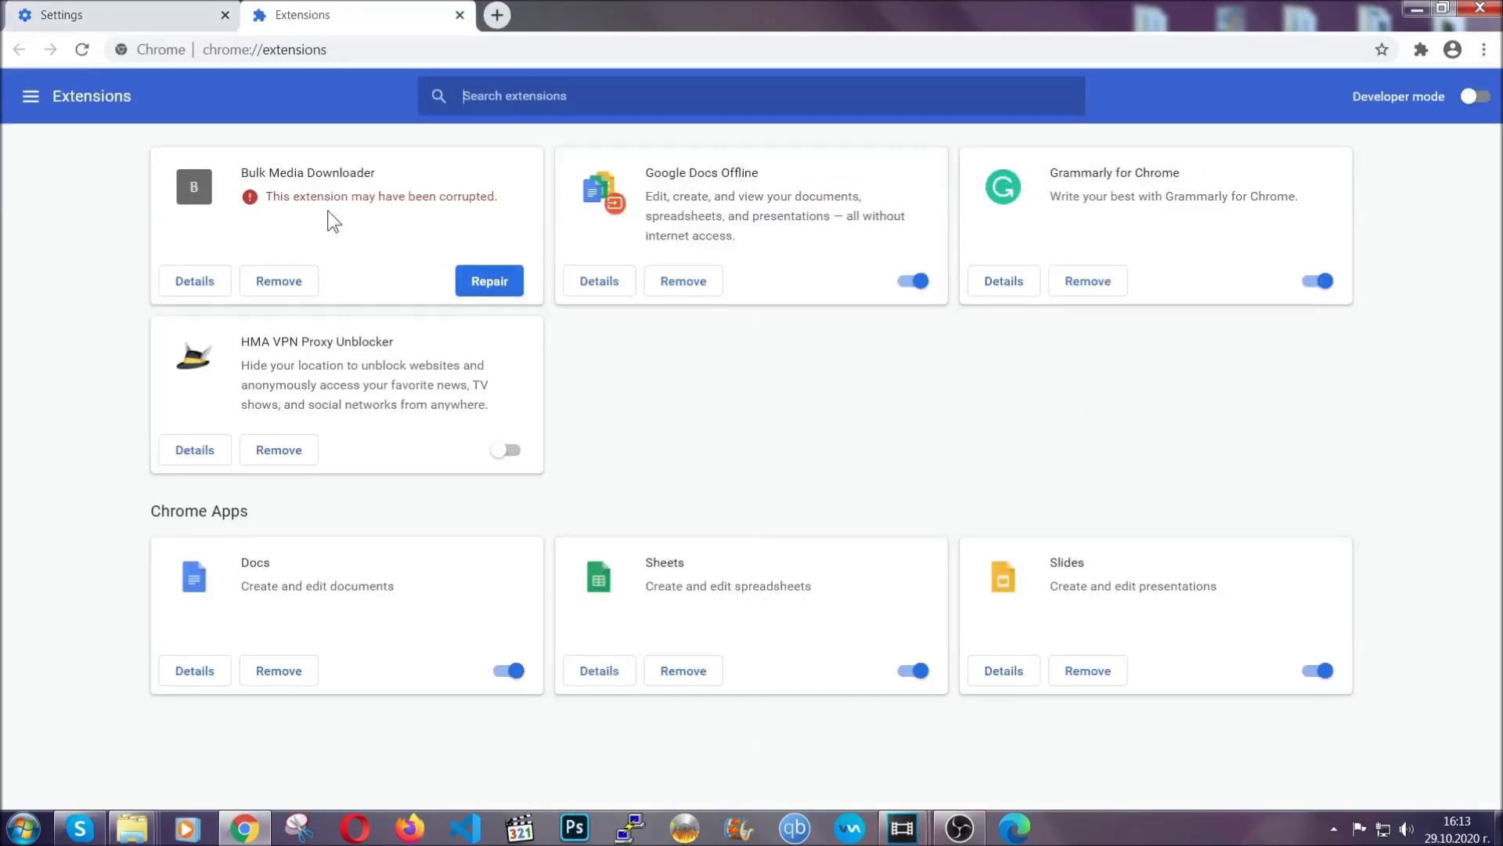
{"action": "left_click", "coordinate": [292, 284]}
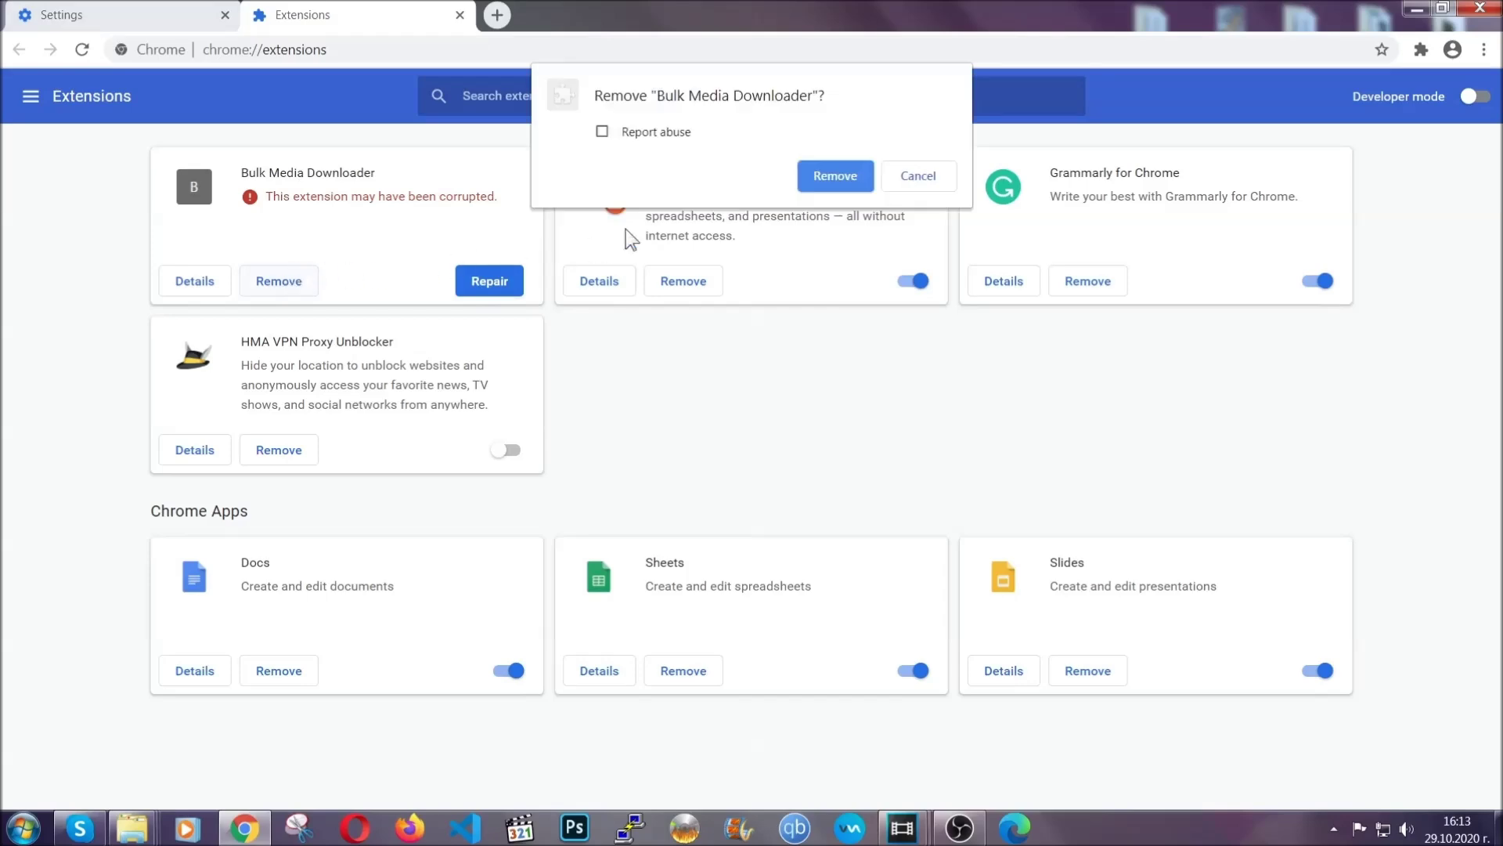
{"action": "left_click", "coordinate": [811, 175]}
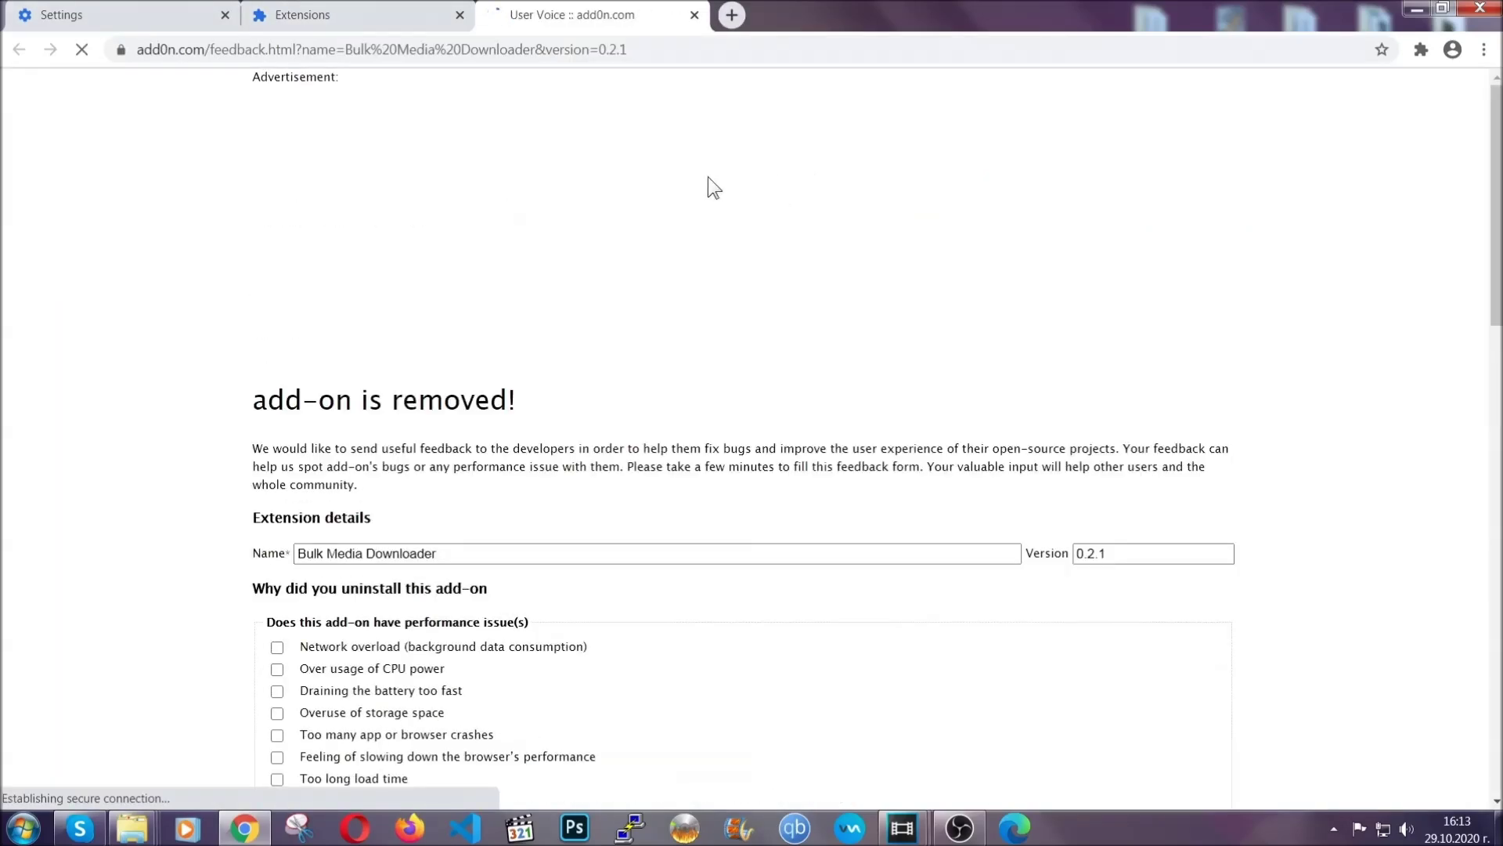
{"action": "left_click", "coordinate": [382, 17]}
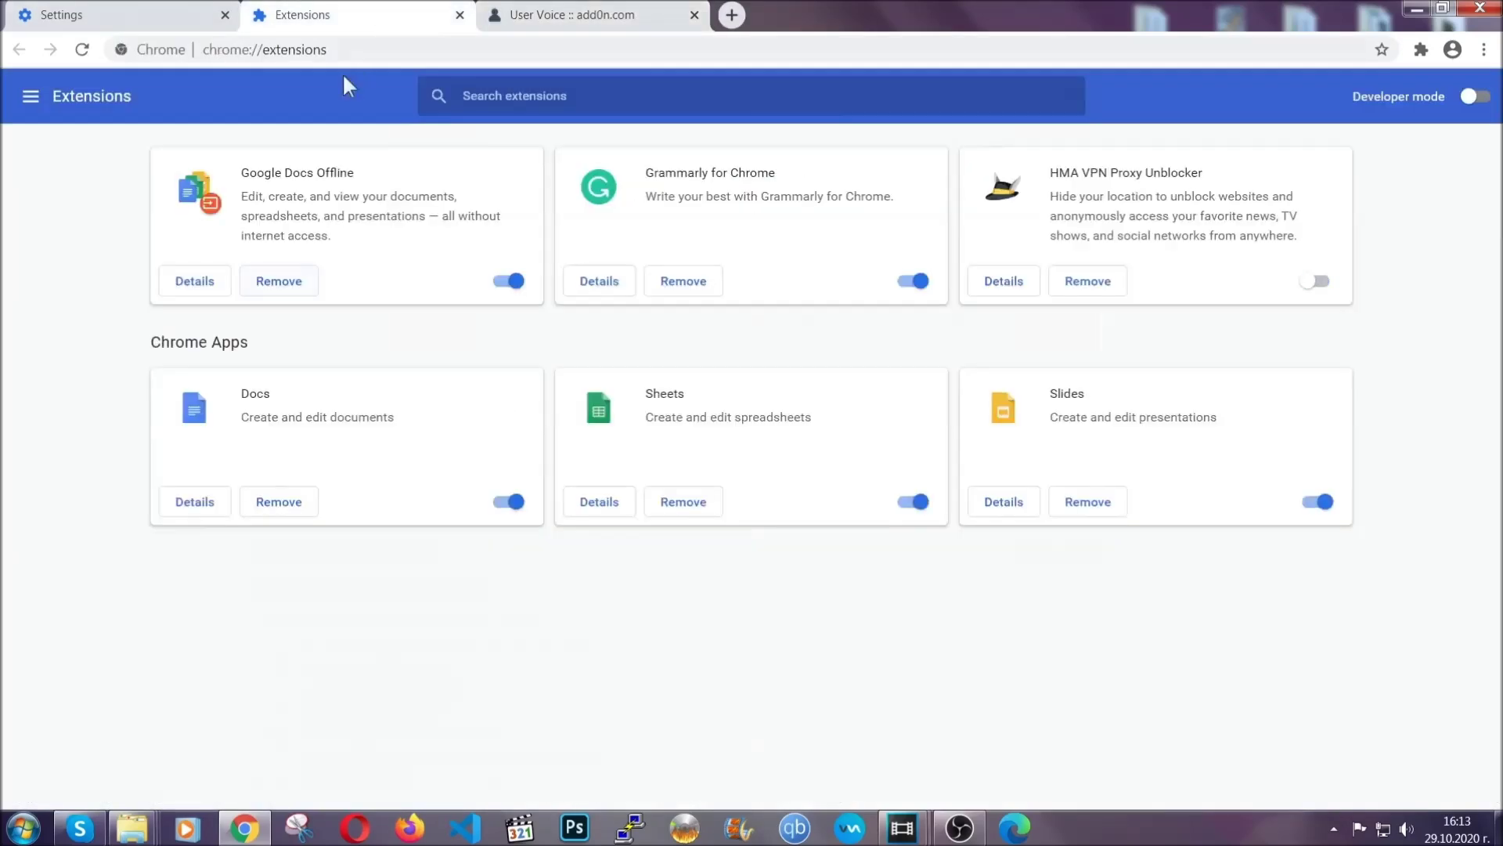
{"action": "left_click", "coordinate": [694, 15]}
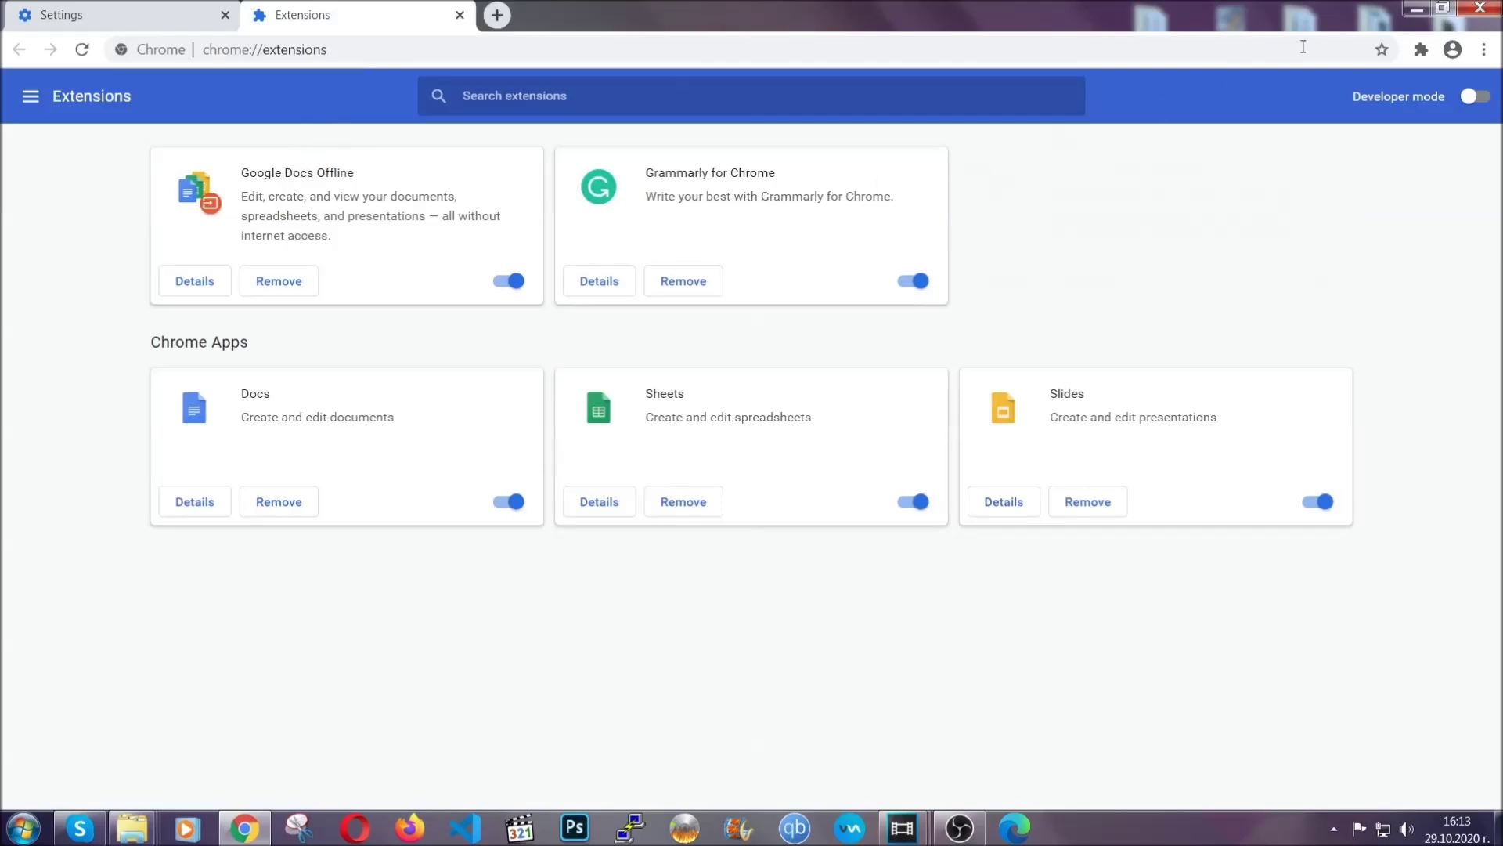
{"action": "left_click", "coordinate": [1406, 8]}
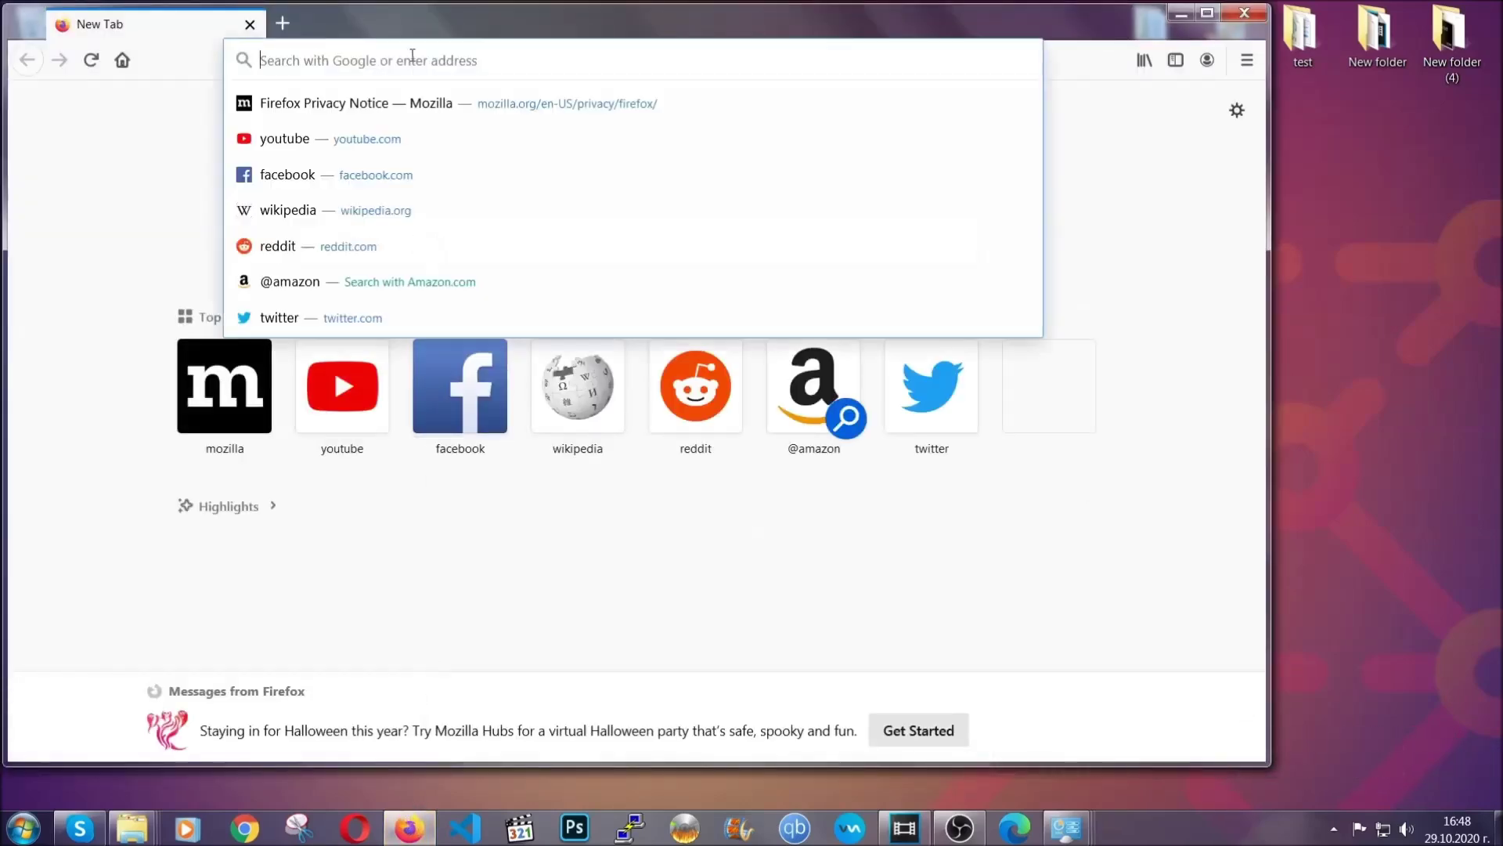
Step: Load about:support in Firefox's address bar
{"action": "type", "text": "about"}
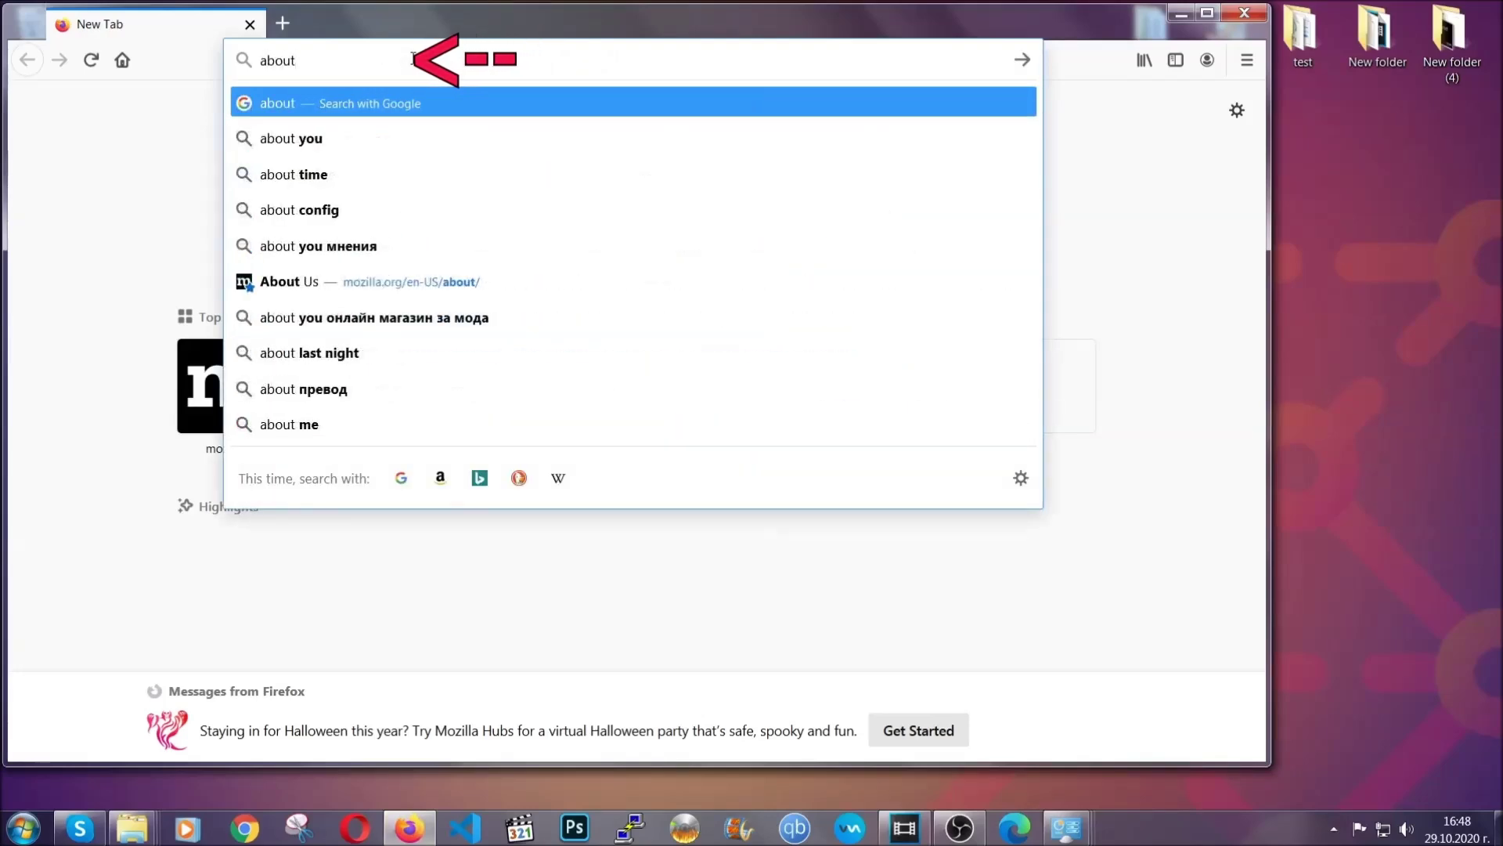
{"action": "type", "text": ":support"}
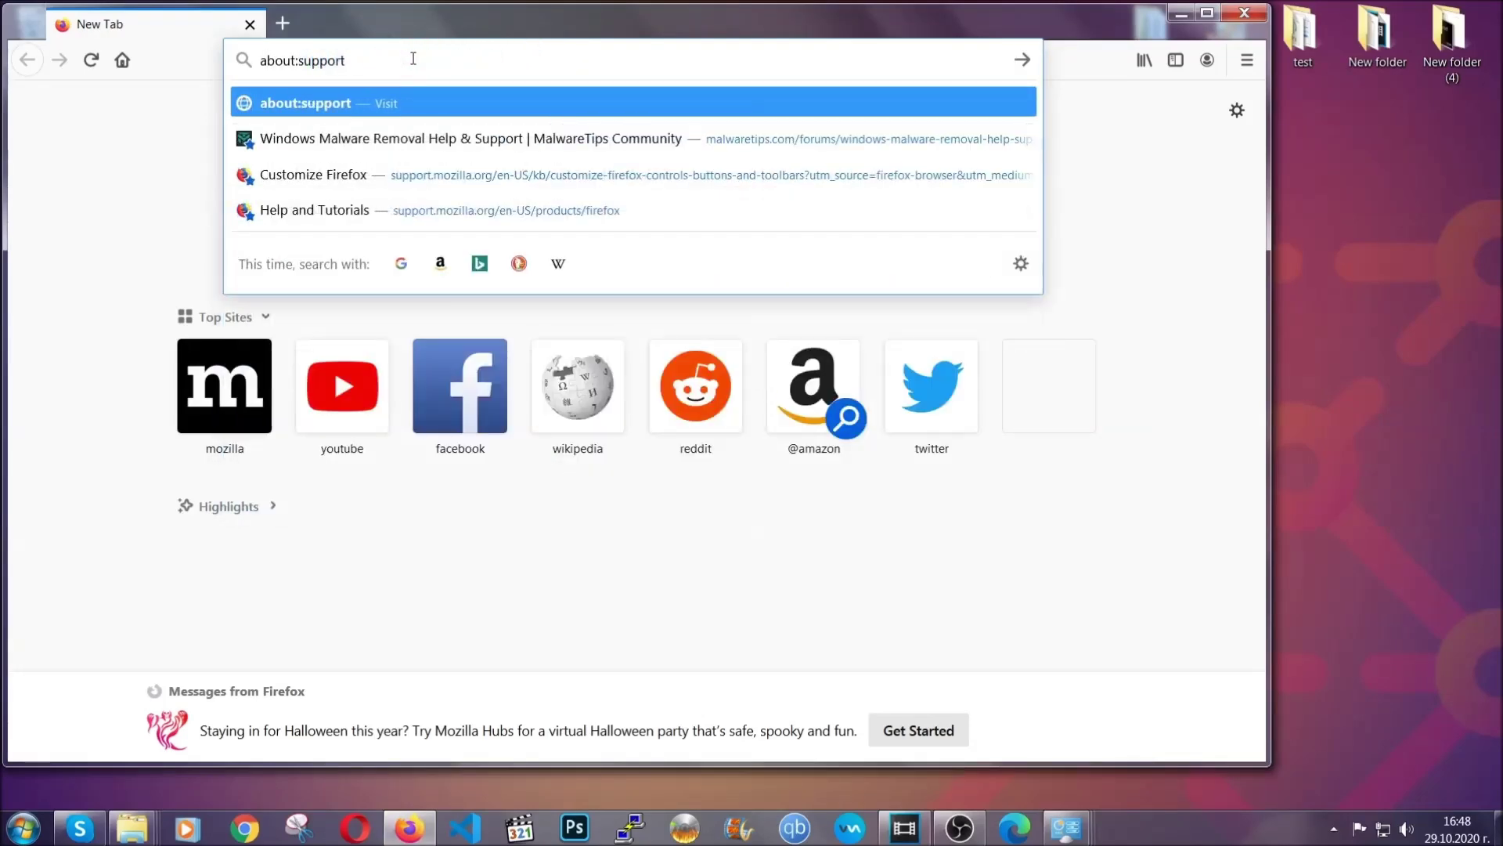
{"action": "key", "text": "Return"}
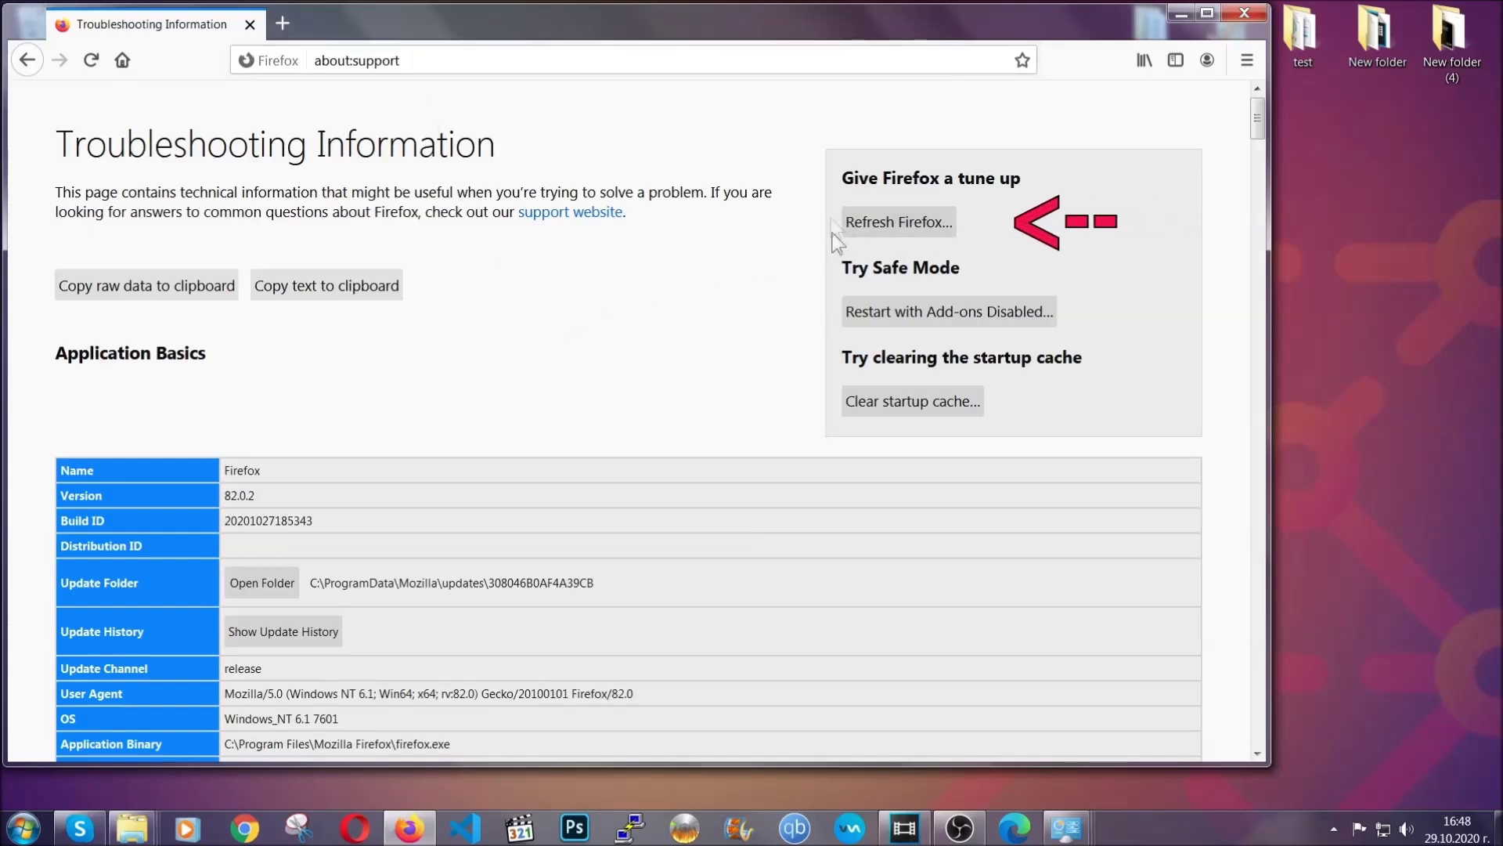
Step: Refresh Firefox to its defaults, finish the Import Wizard, and minimize the window
{"action": "left_click", "coordinate": [889, 229]}
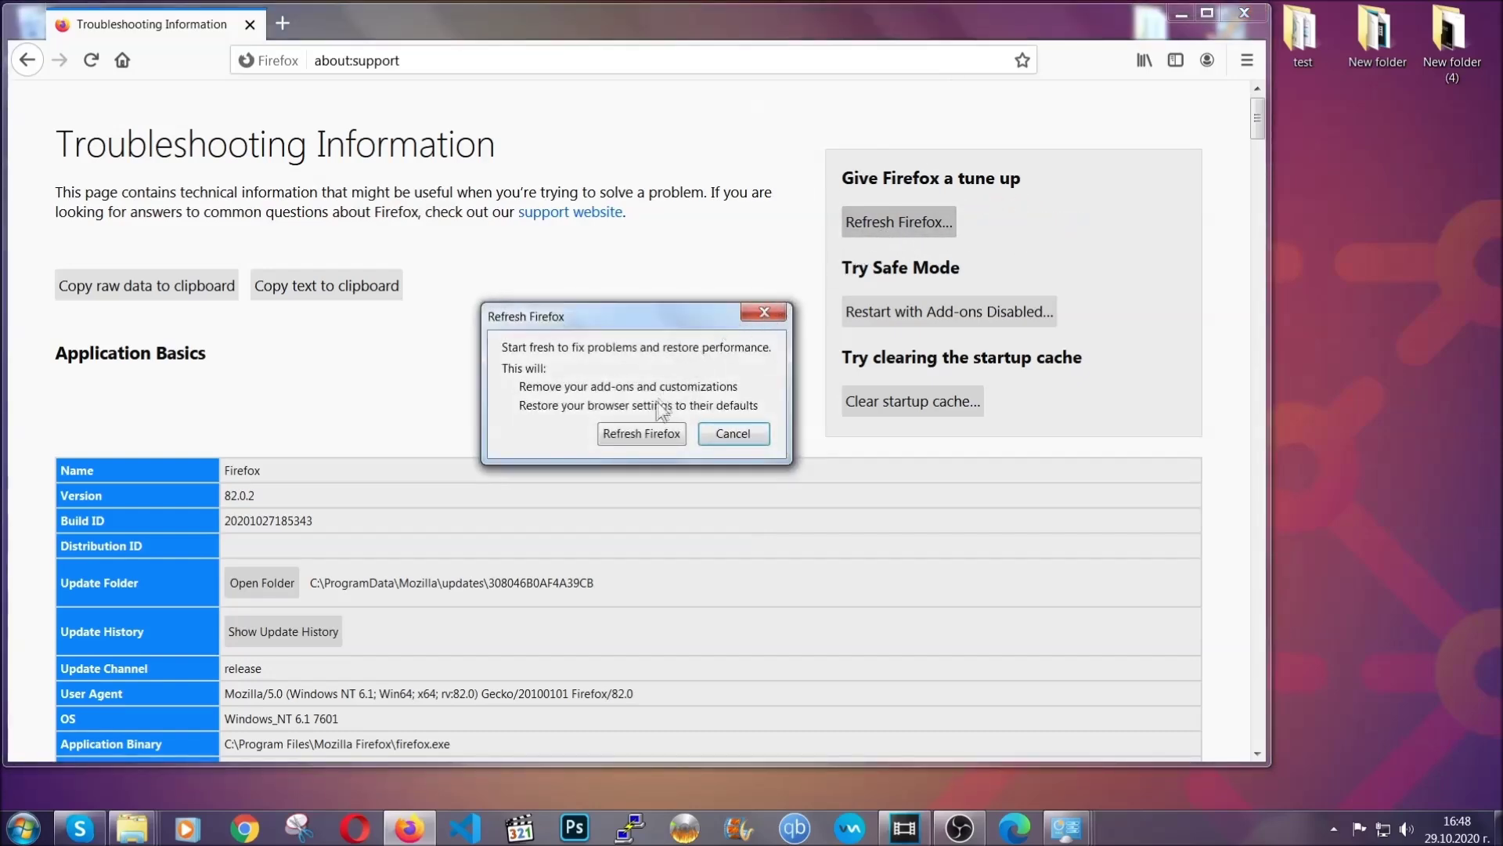
{"action": "left_click", "coordinate": [639, 436]}
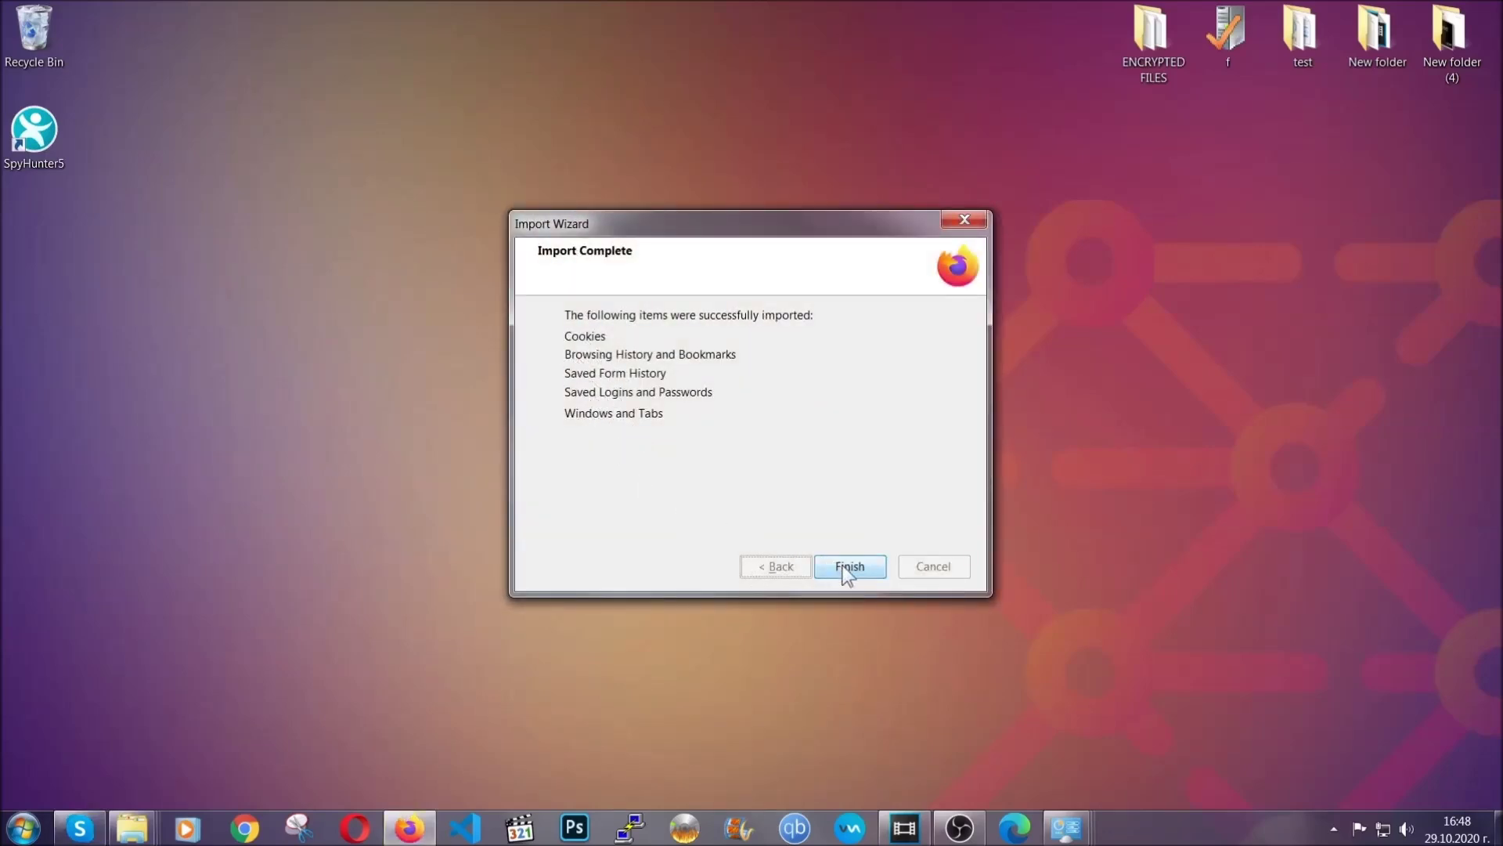
{"action": "left_click", "coordinate": [846, 568]}
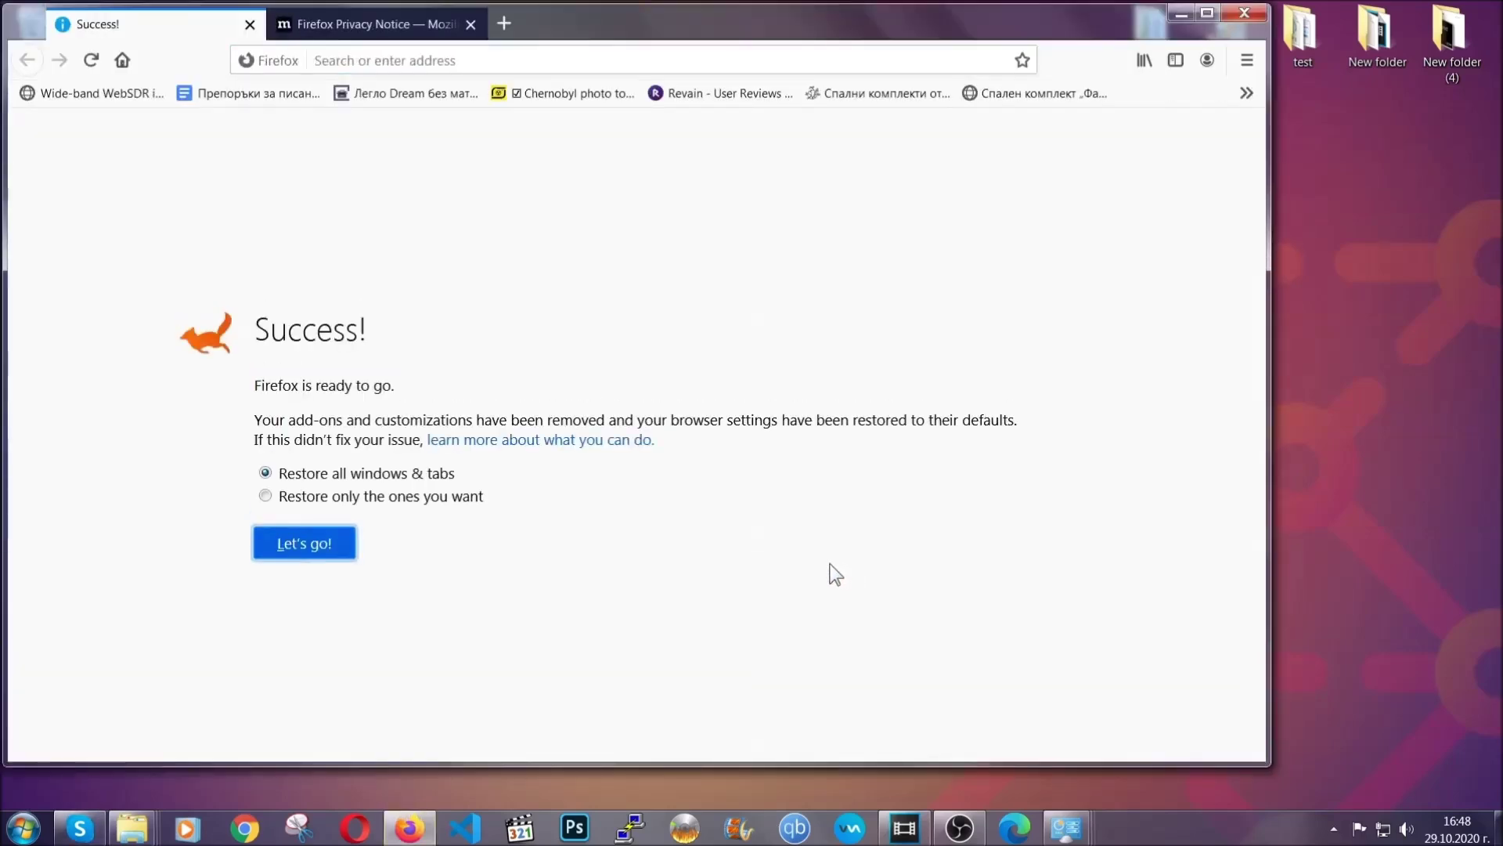
{"action": "left_click", "coordinate": [1178, 14]}
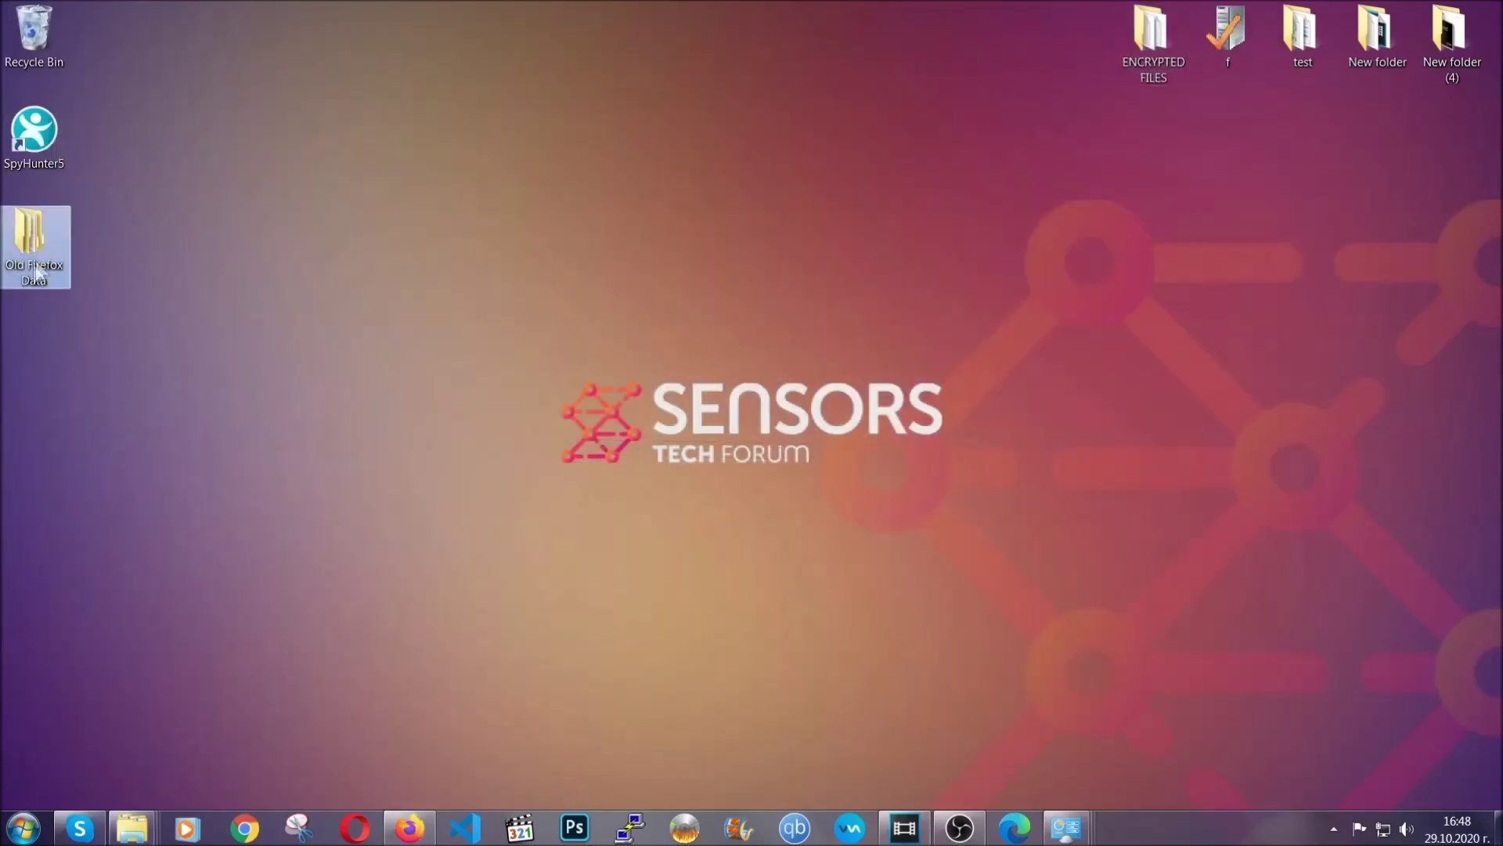
Step: Go to edge://settings/clearBrowserData and clear All time data, passwords excluded
{"action": "mouse_move", "coordinate": [45, 232]}
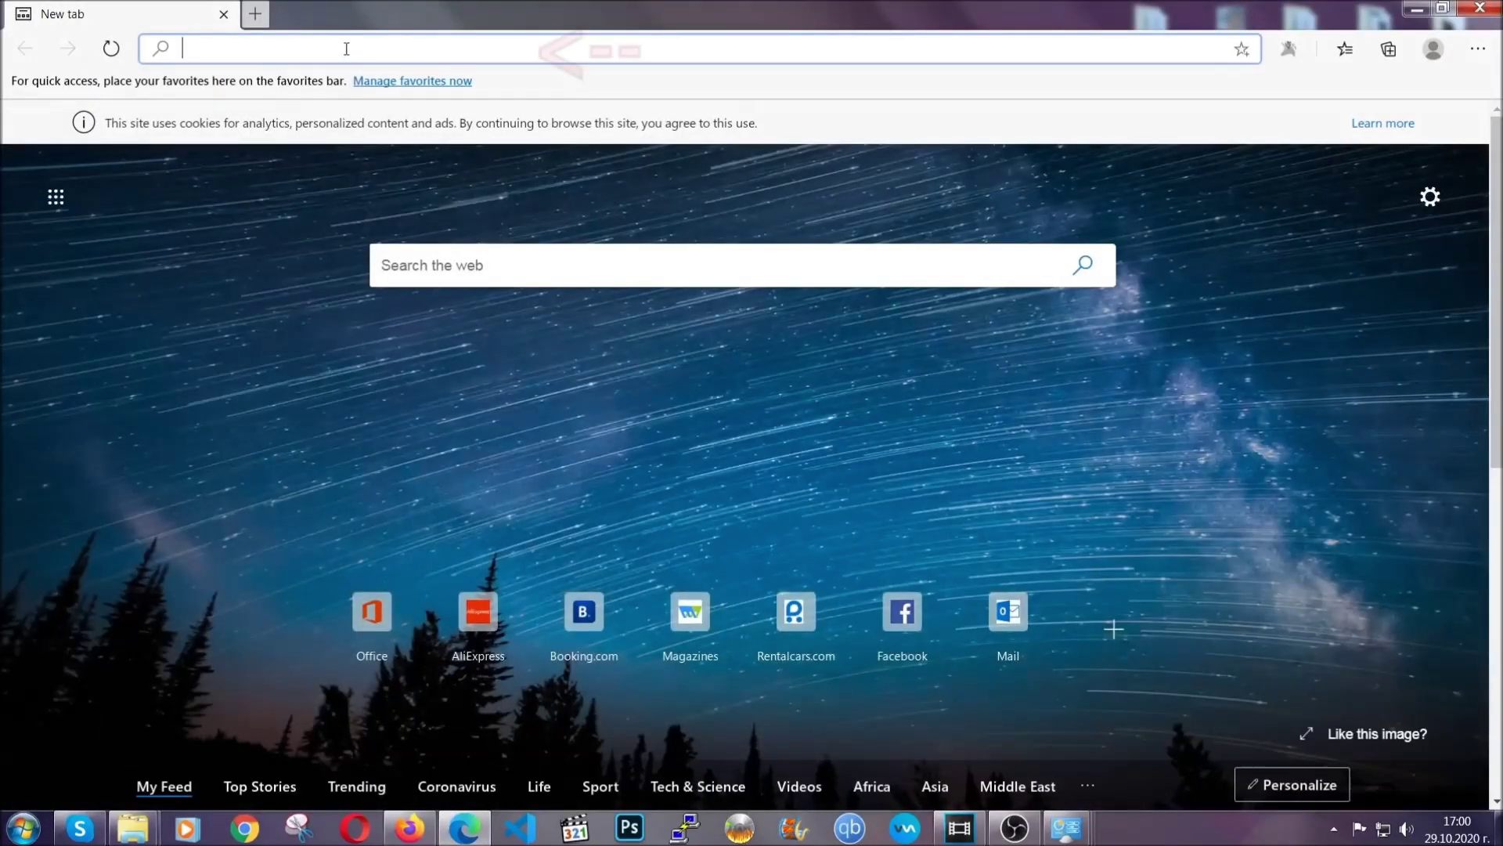
{"action": "type", "text": "edge:"}
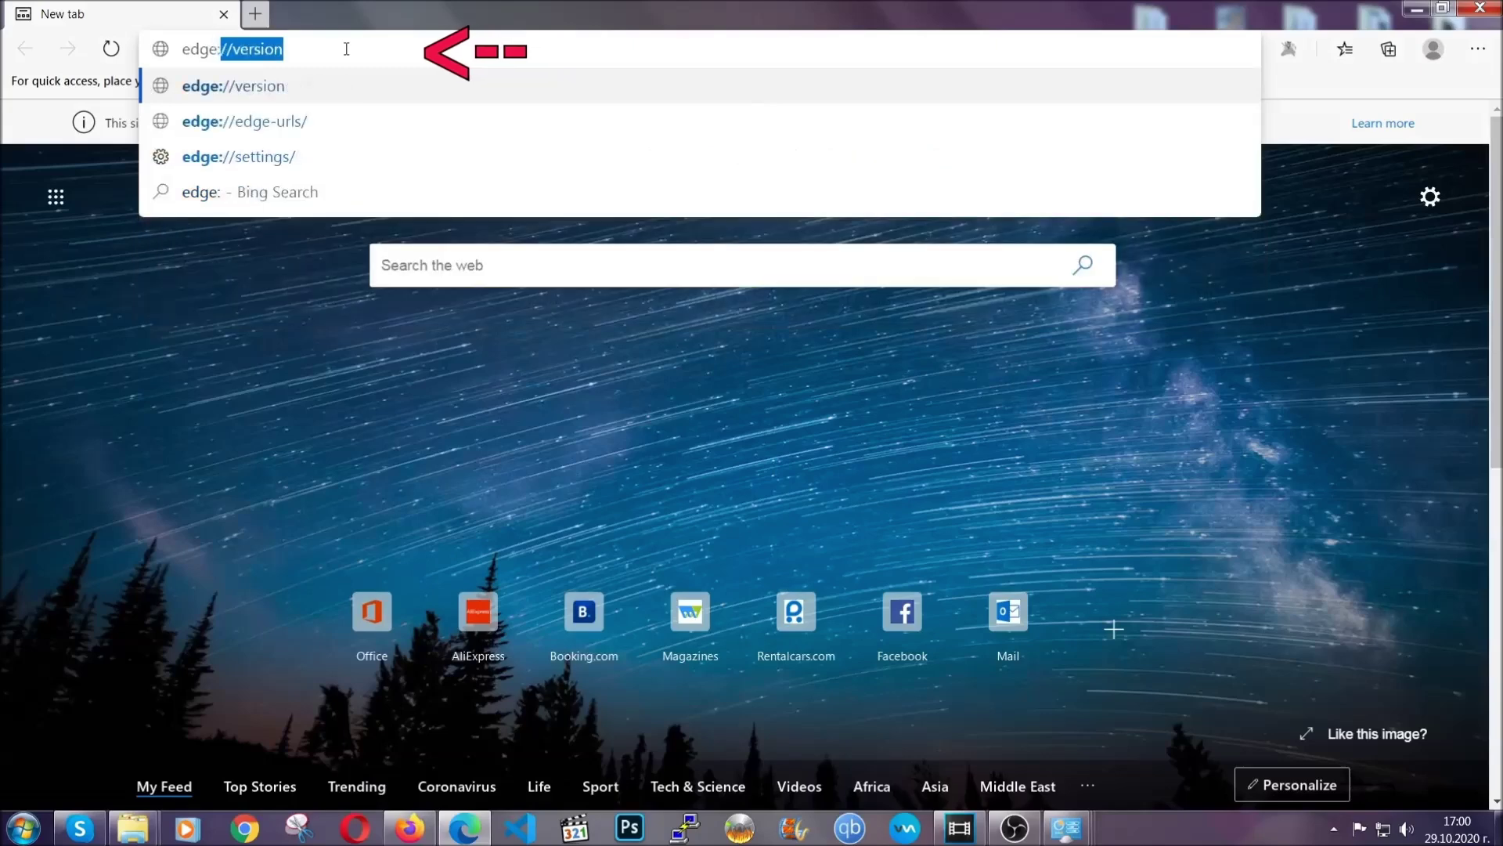
{"action": "type", "text": "//setting"}
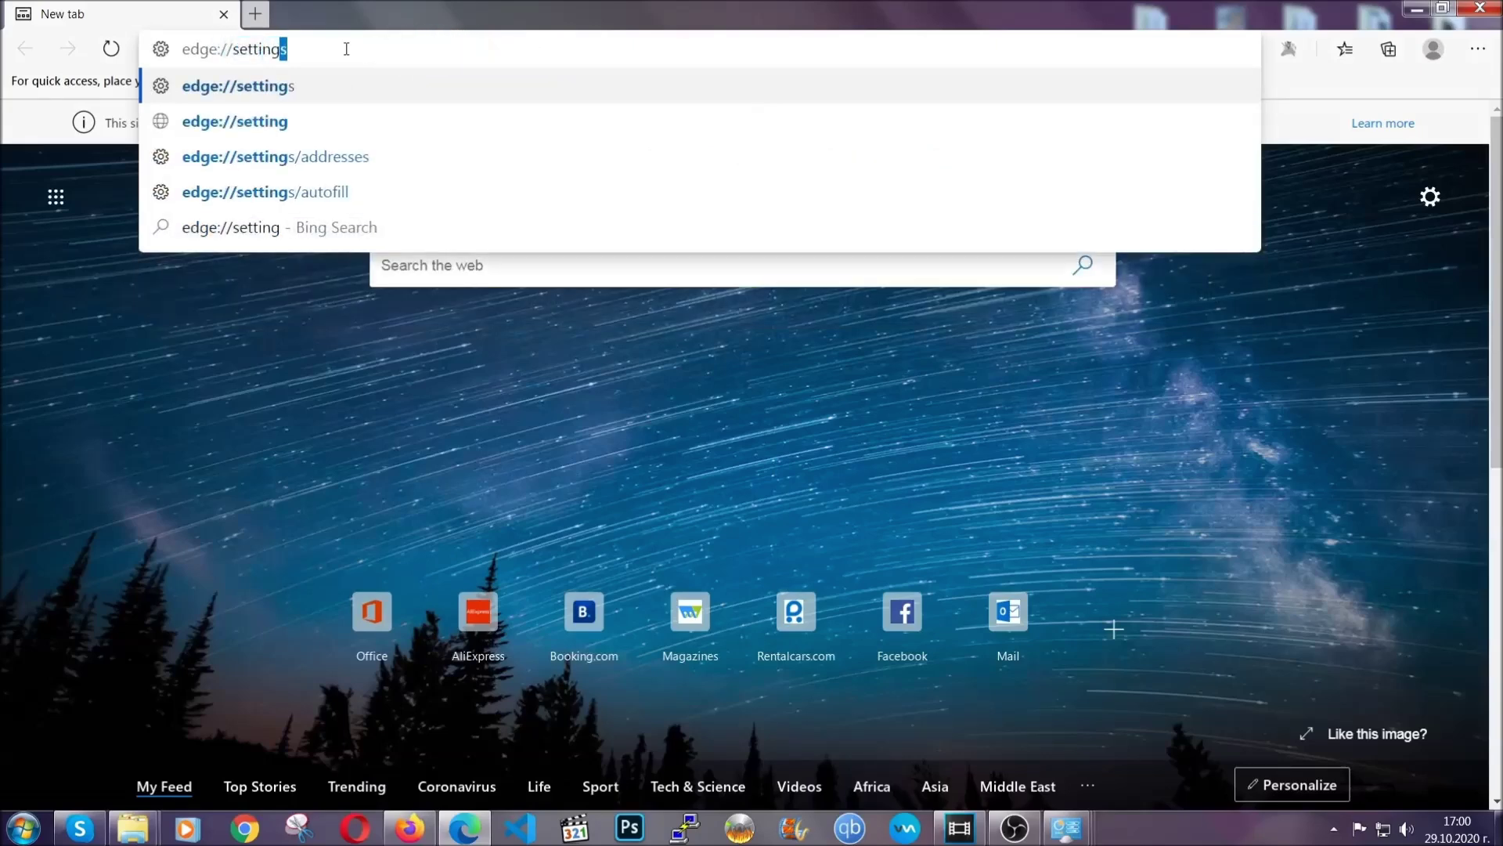
{"action": "type", "text": "s/cle"}
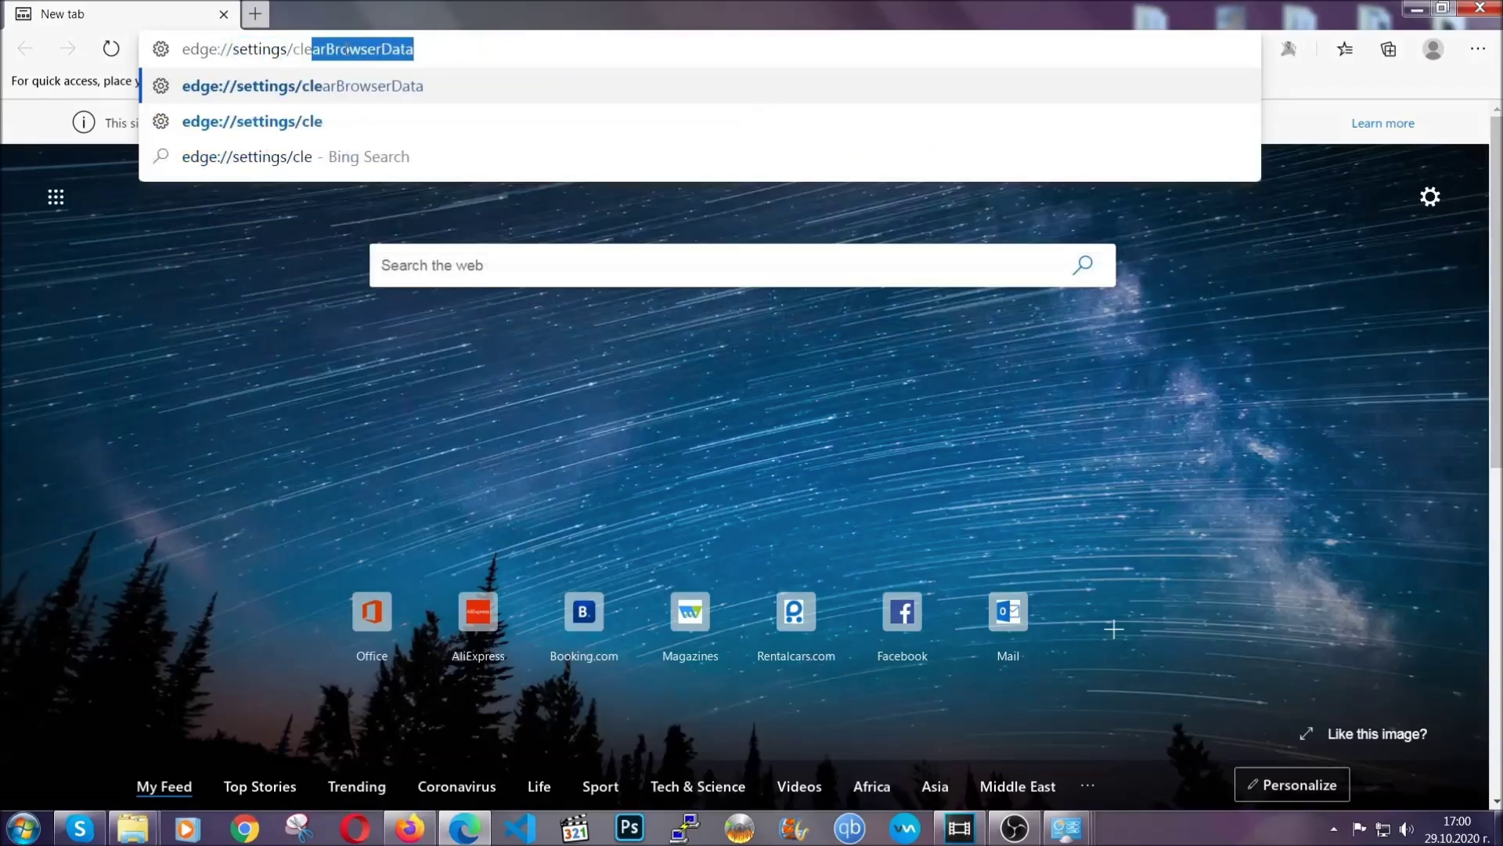
{"action": "type", "text": "arBrow"}
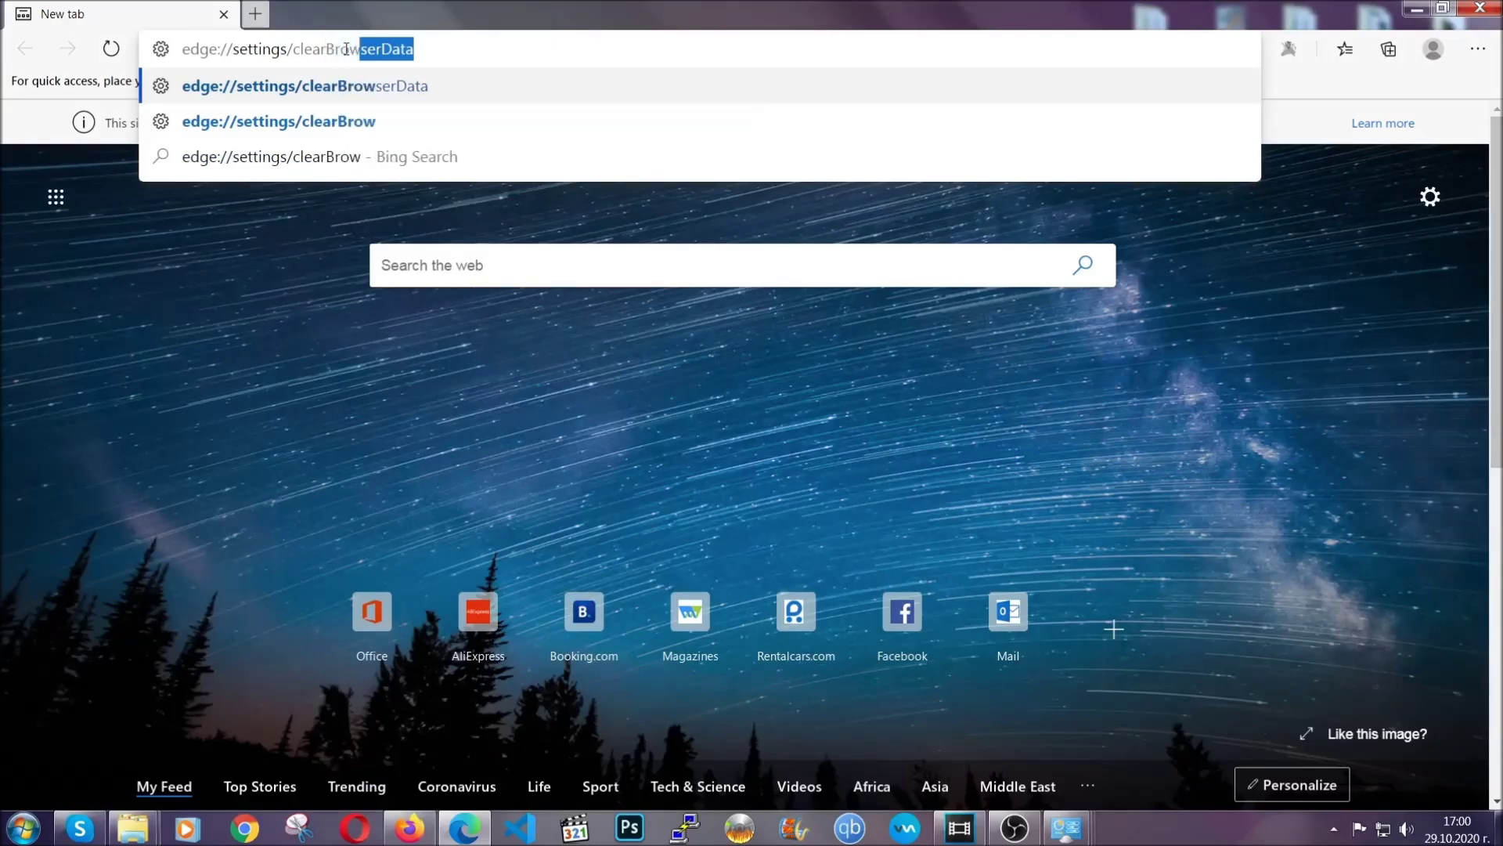
{"action": "type", "text": "serData"}
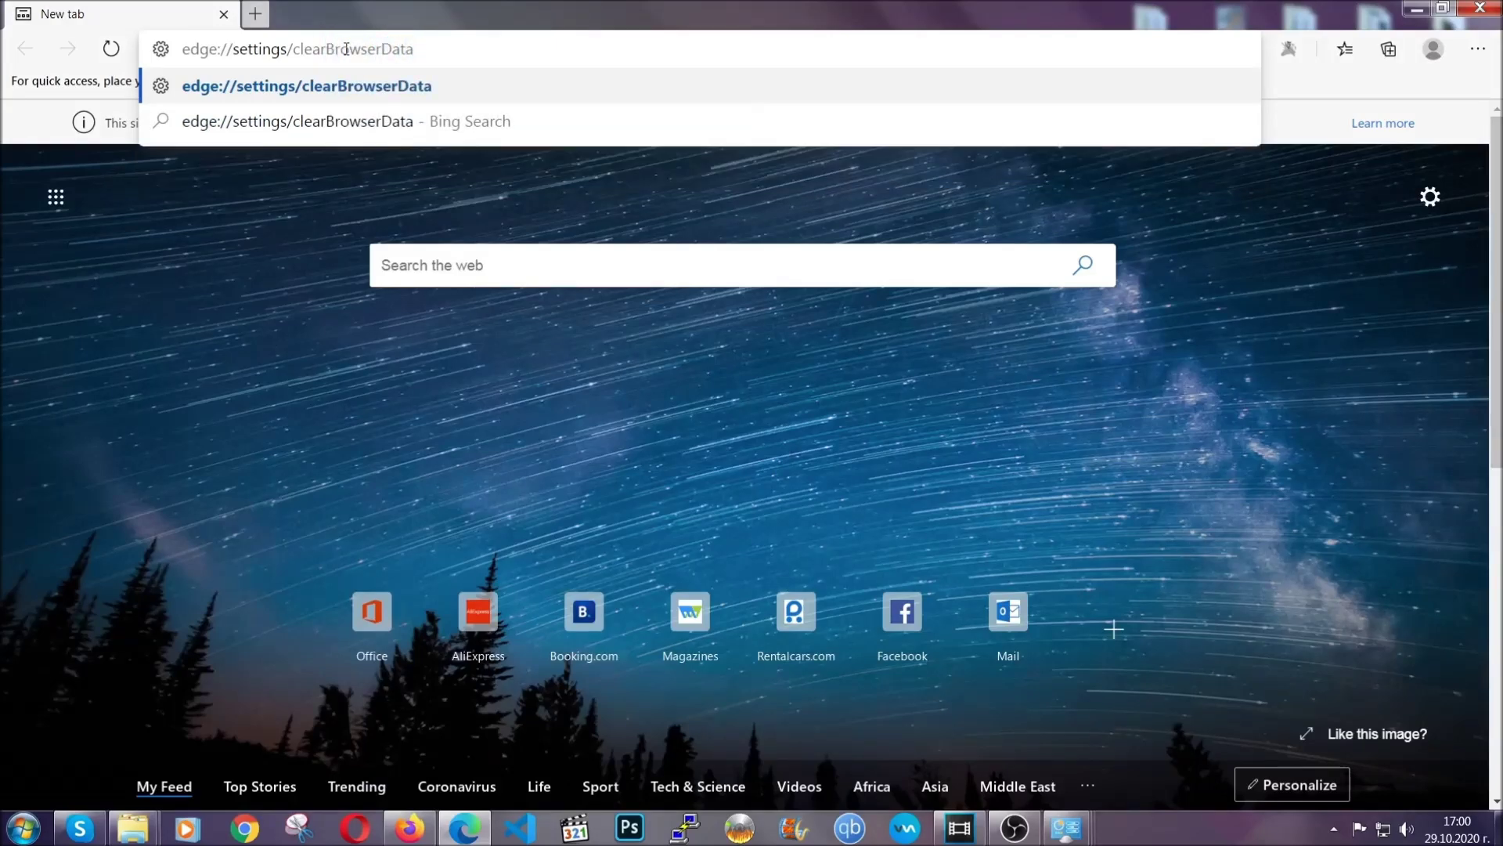
{"action": "key", "text": "Return"}
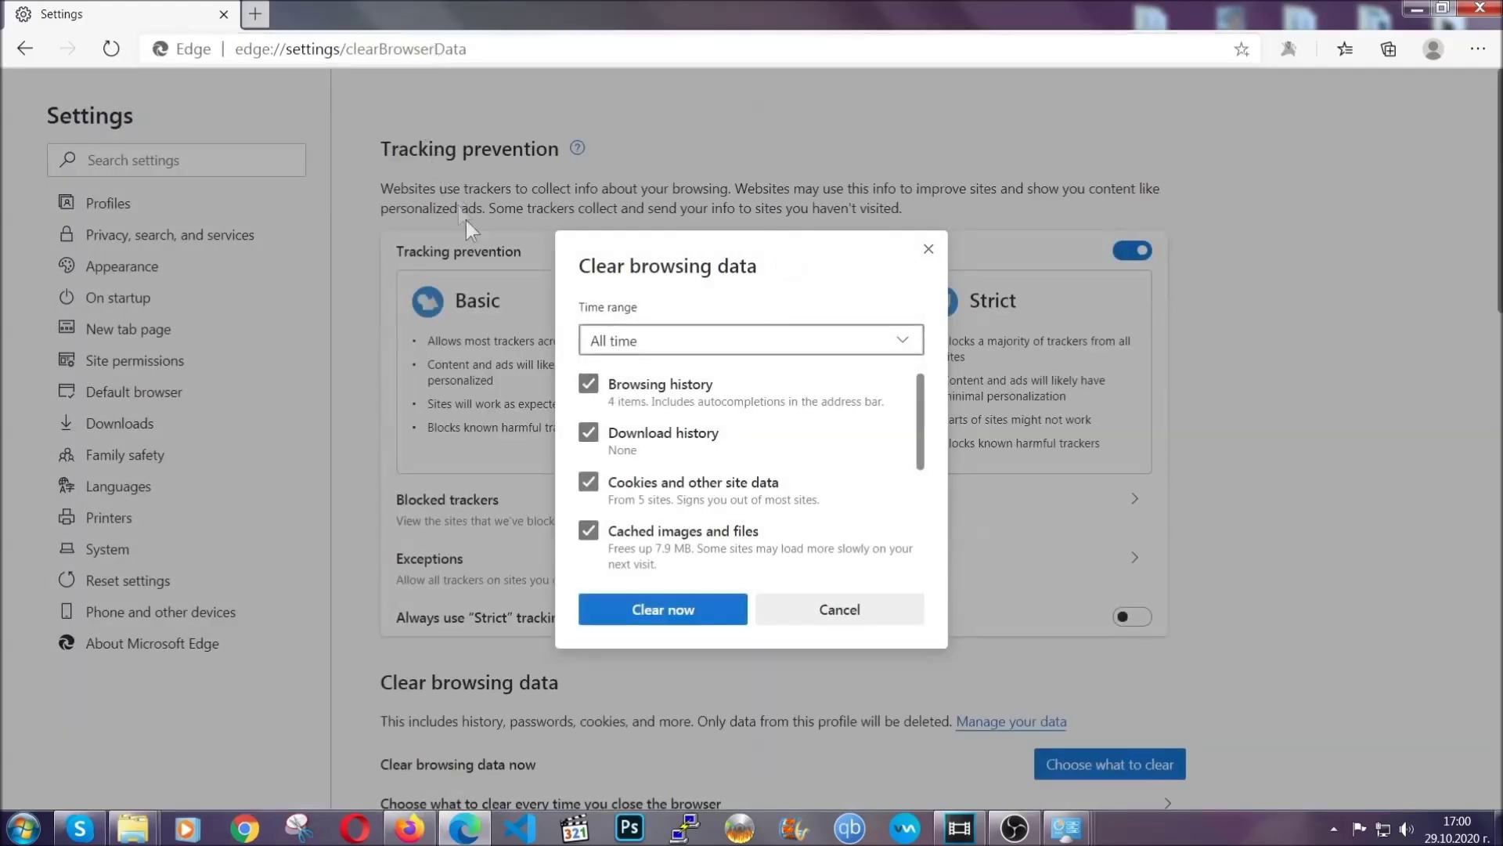
{"action": "left_click", "coordinate": [595, 342]}
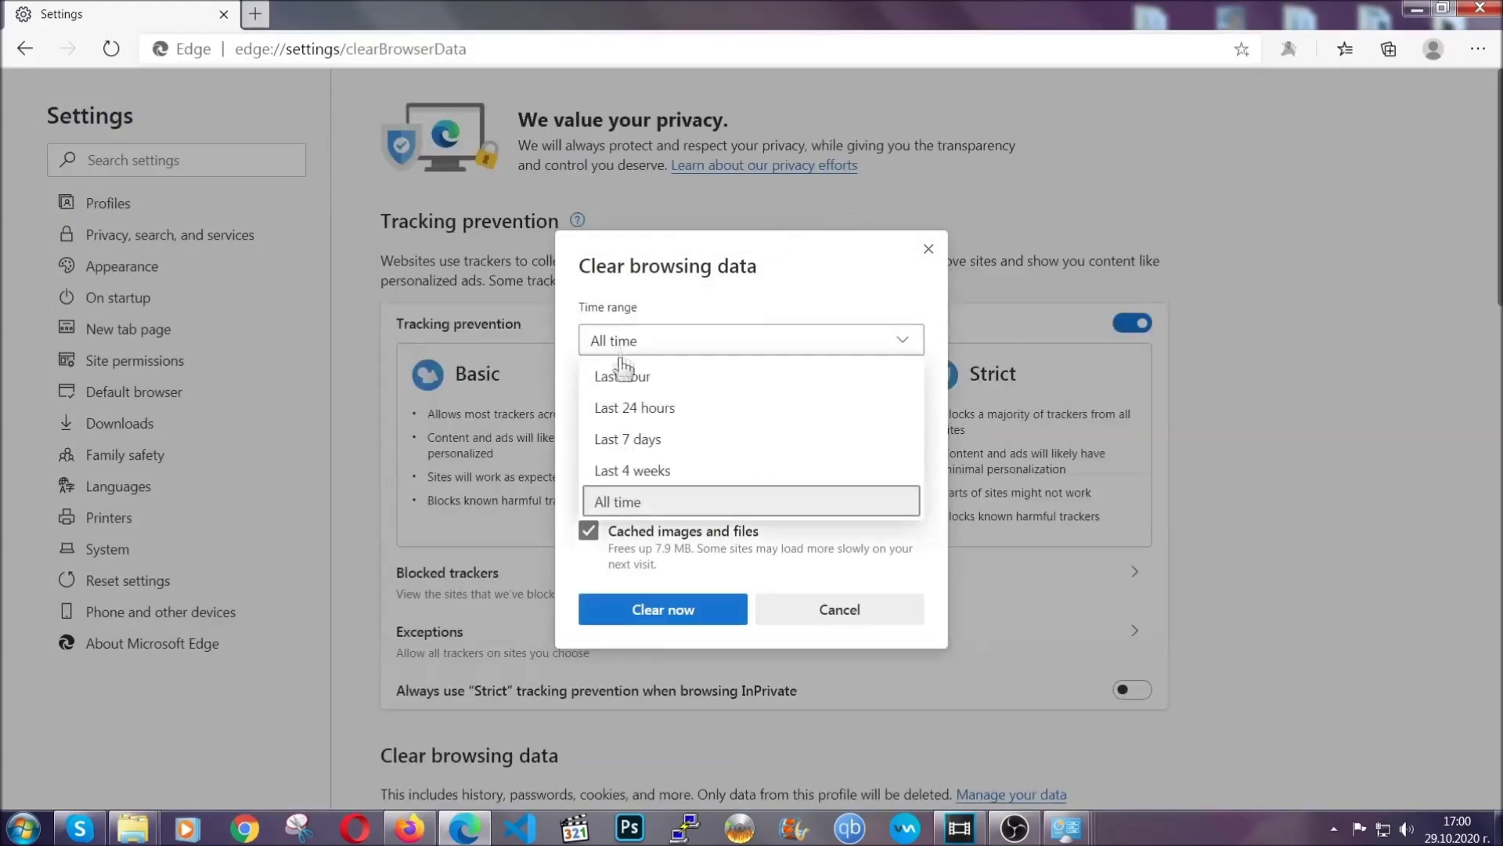
{"action": "left_click", "coordinate": [619, 501]}
{"action": "scroll", "coordinate": [626, 485], "scroll_direction": "down", "scroll_amount": 3}
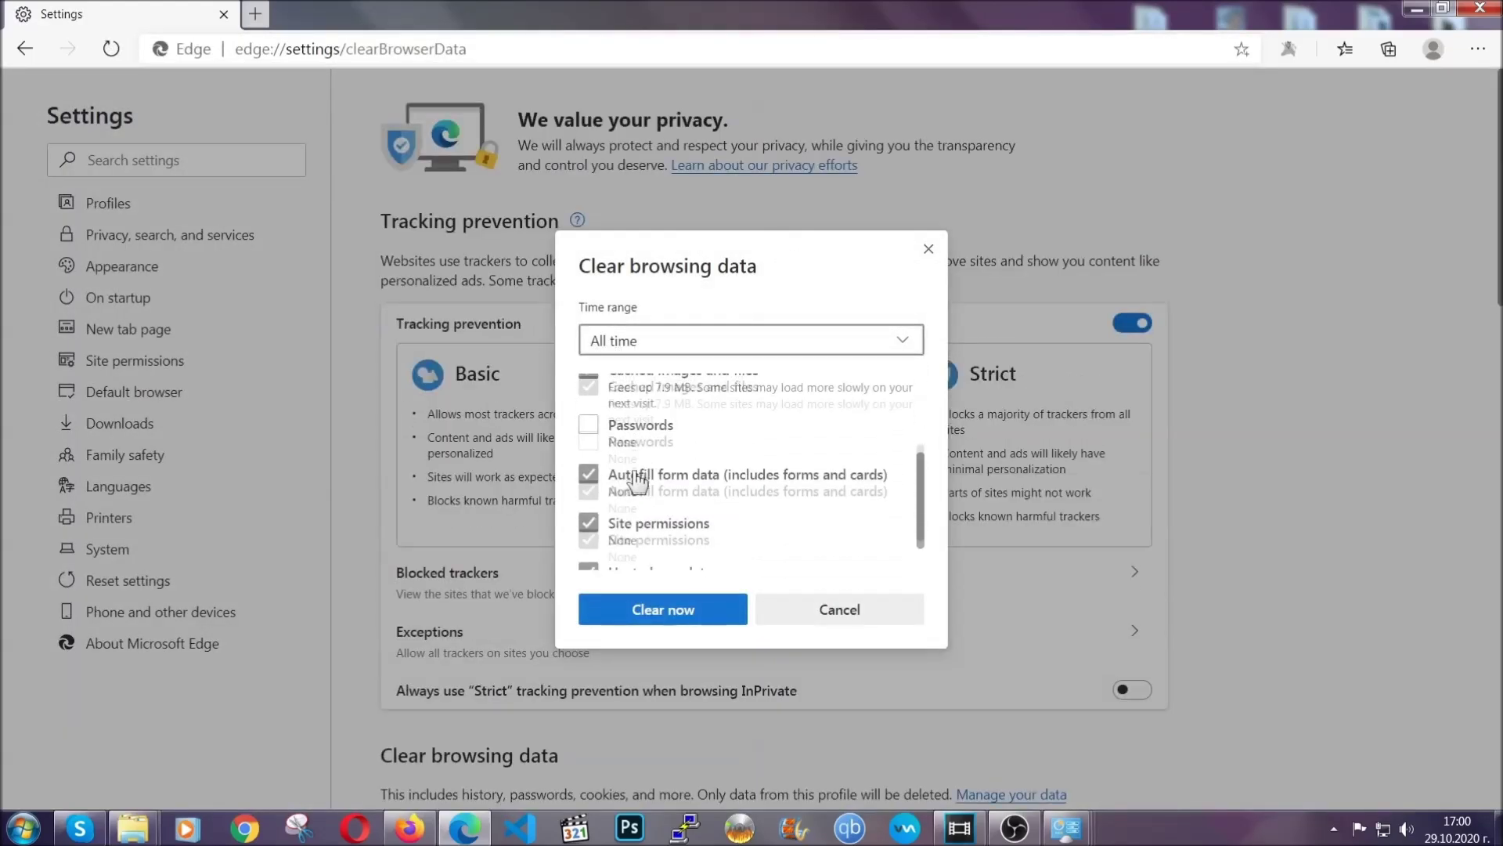
{"action": "left_click", "coordinate": [656, 612]}
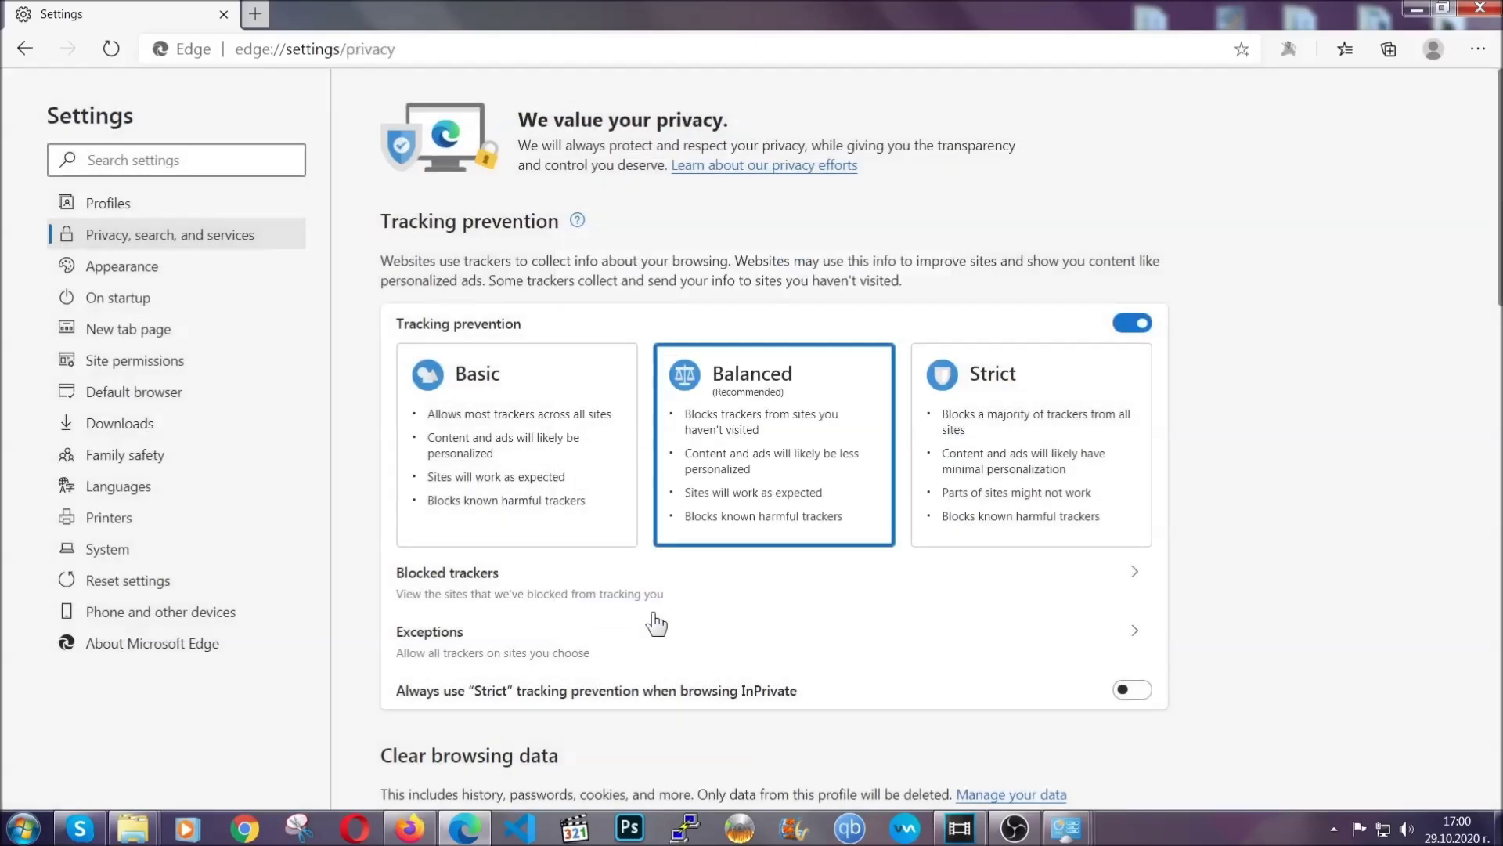
Step: Remove Edge's single installed extension from the Extensions page and close Edge
{"action": "left_click", "coordinate": [1478, 49]}
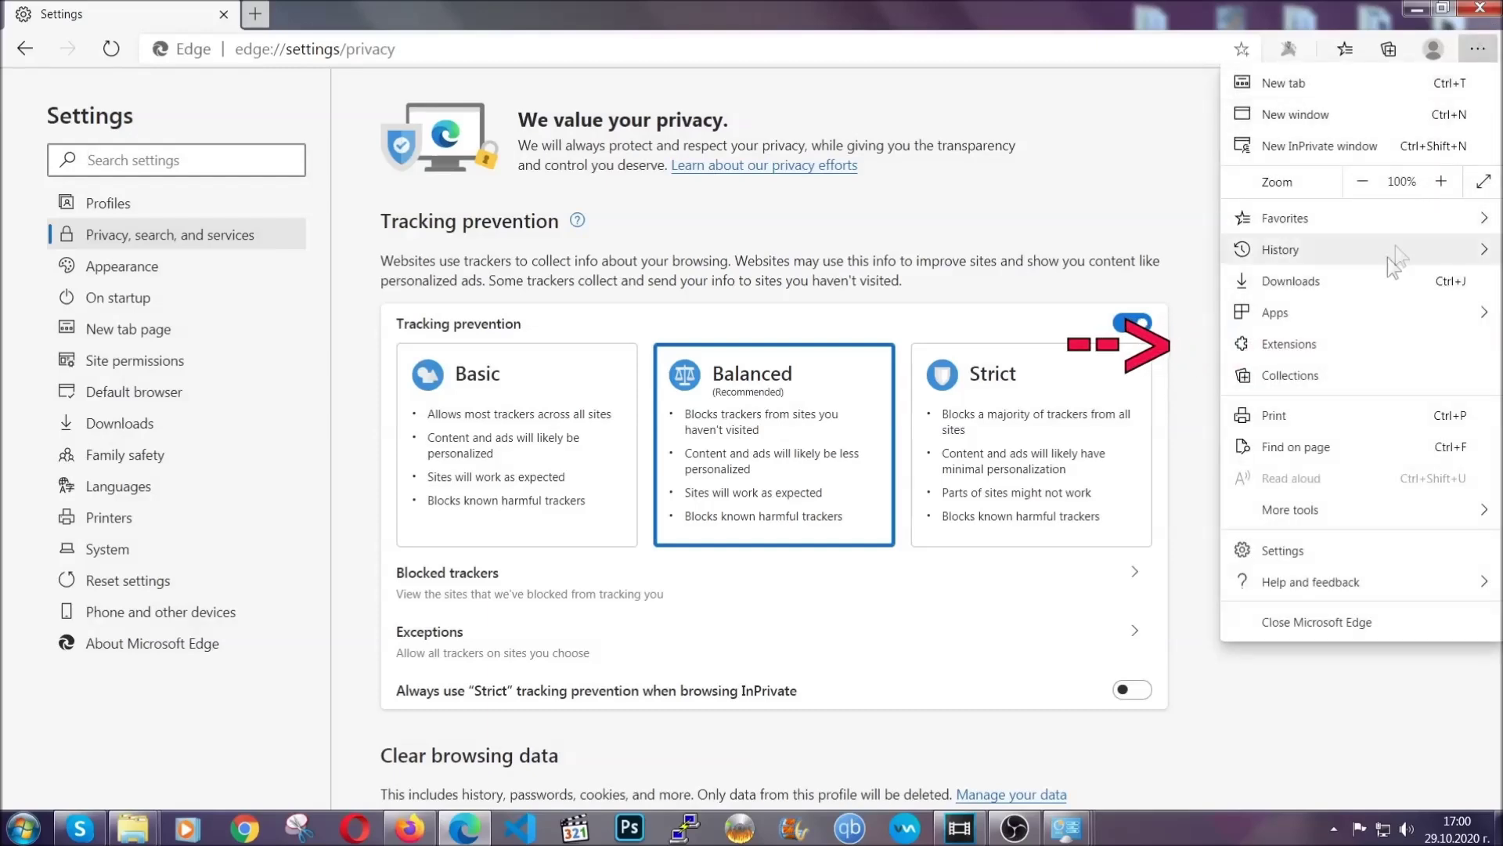
{"action": "left_click", "coordinate": [1284, 344]}
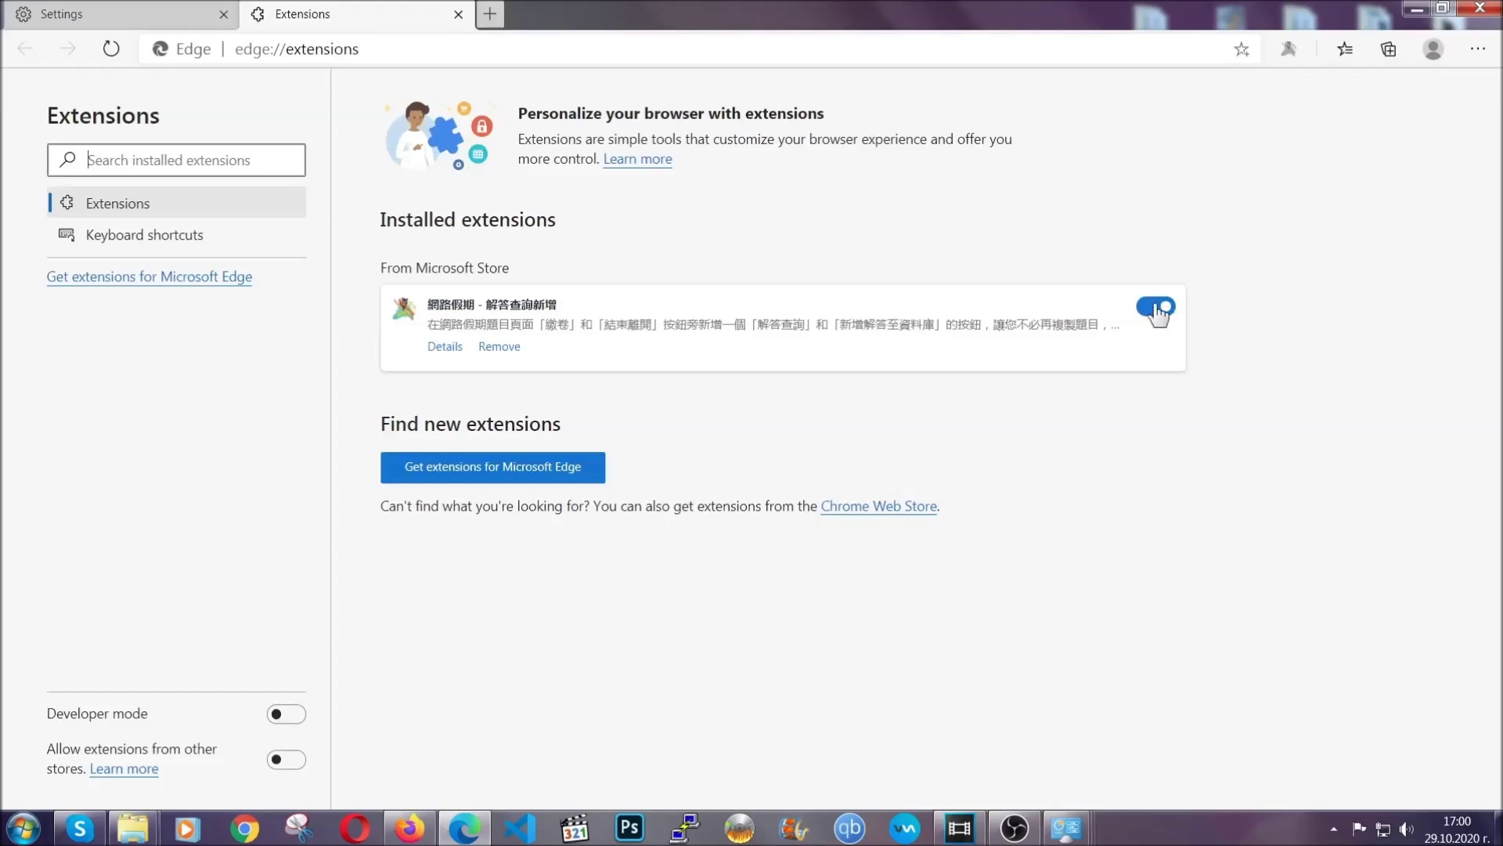
{"action": "left_click", "coordinate": [493, 347]}
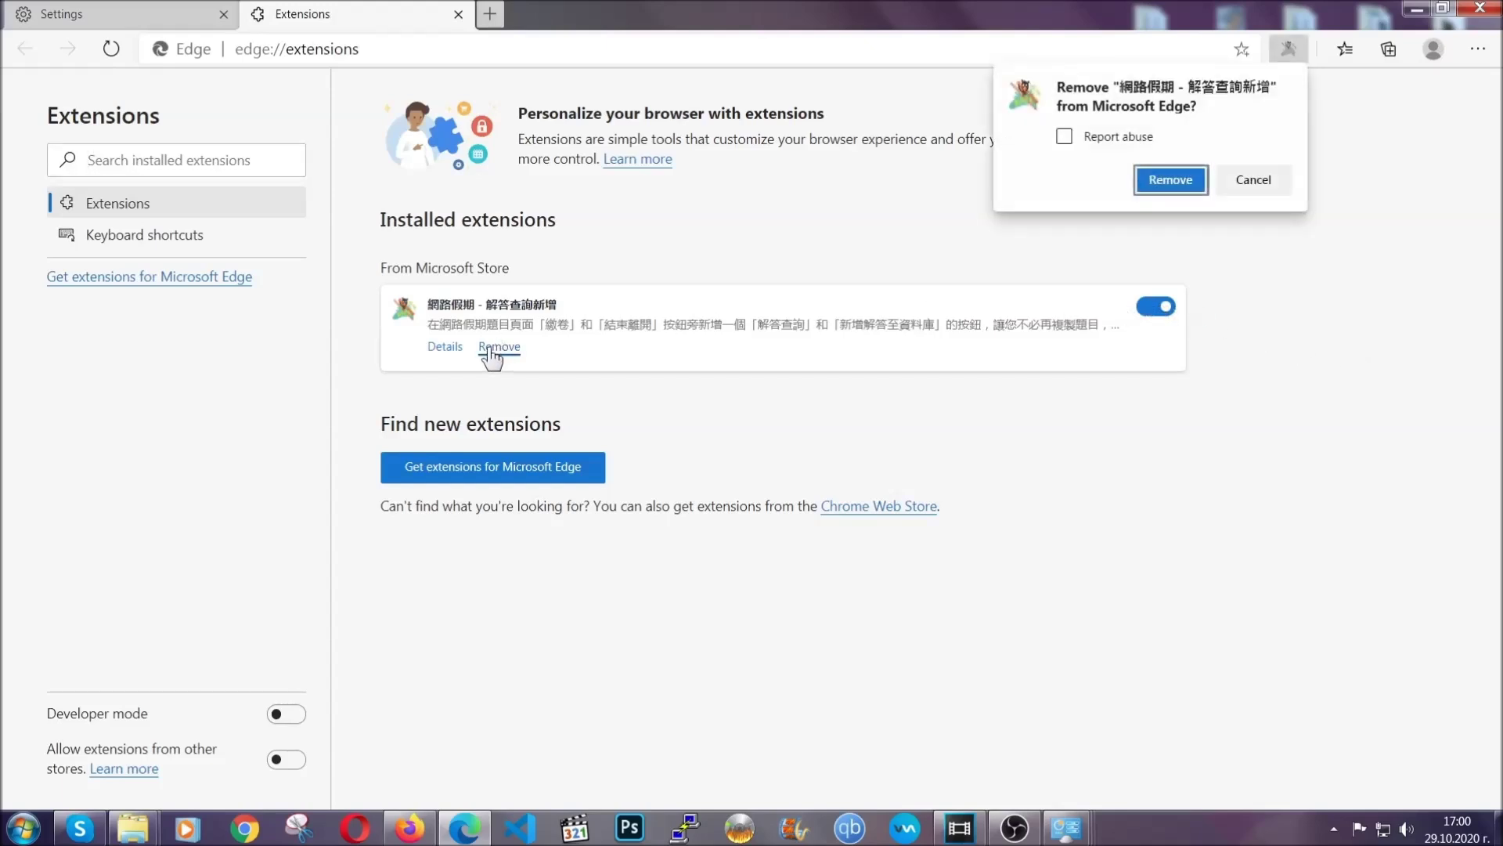
{"action": "left_click", "coordinate": [1168, 182]}
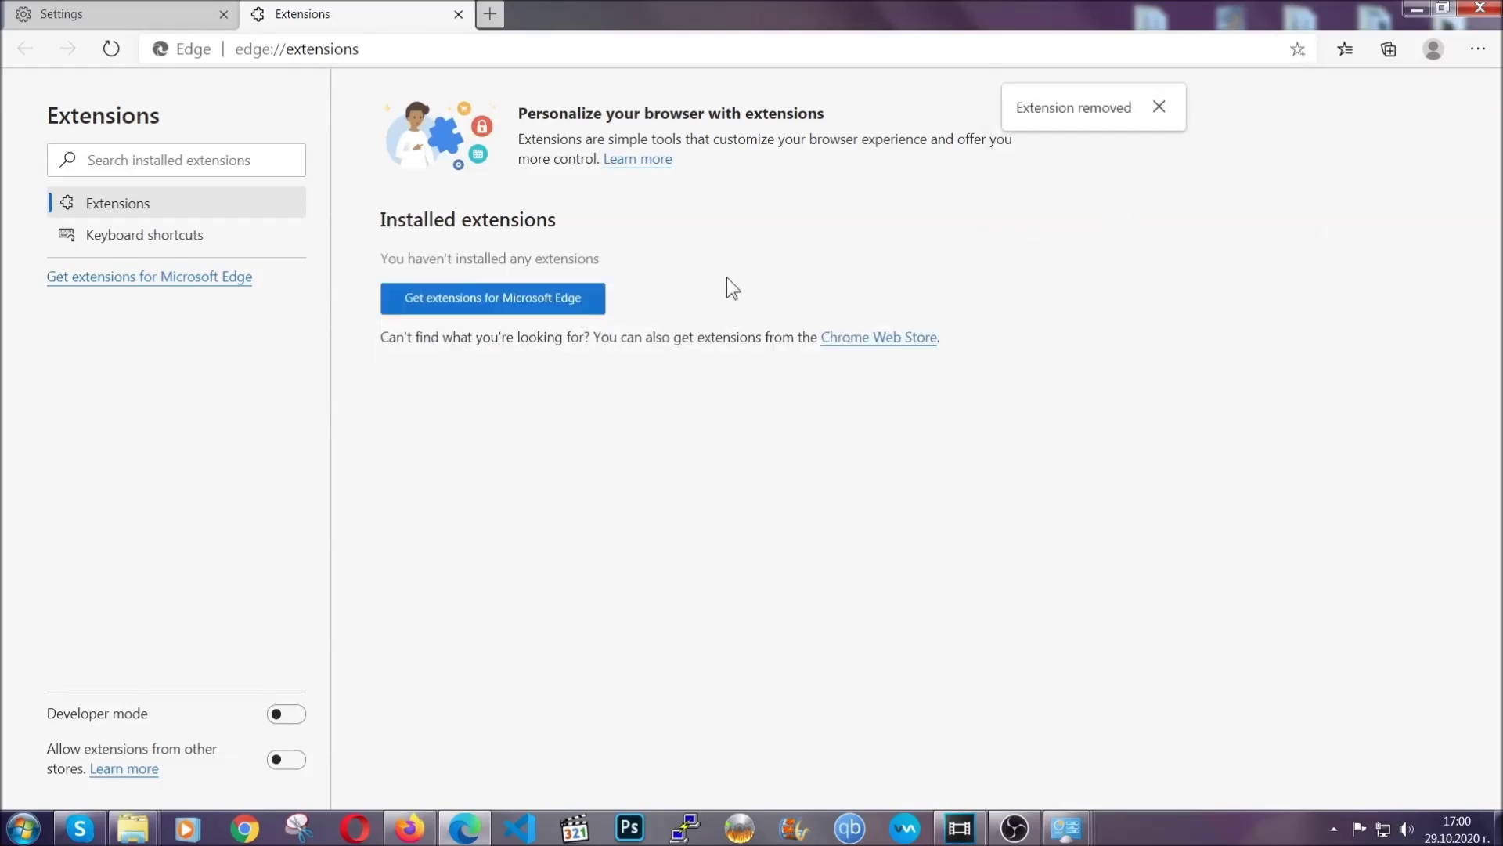
{"action": "left_click", "coordinate": [1488, 8]}
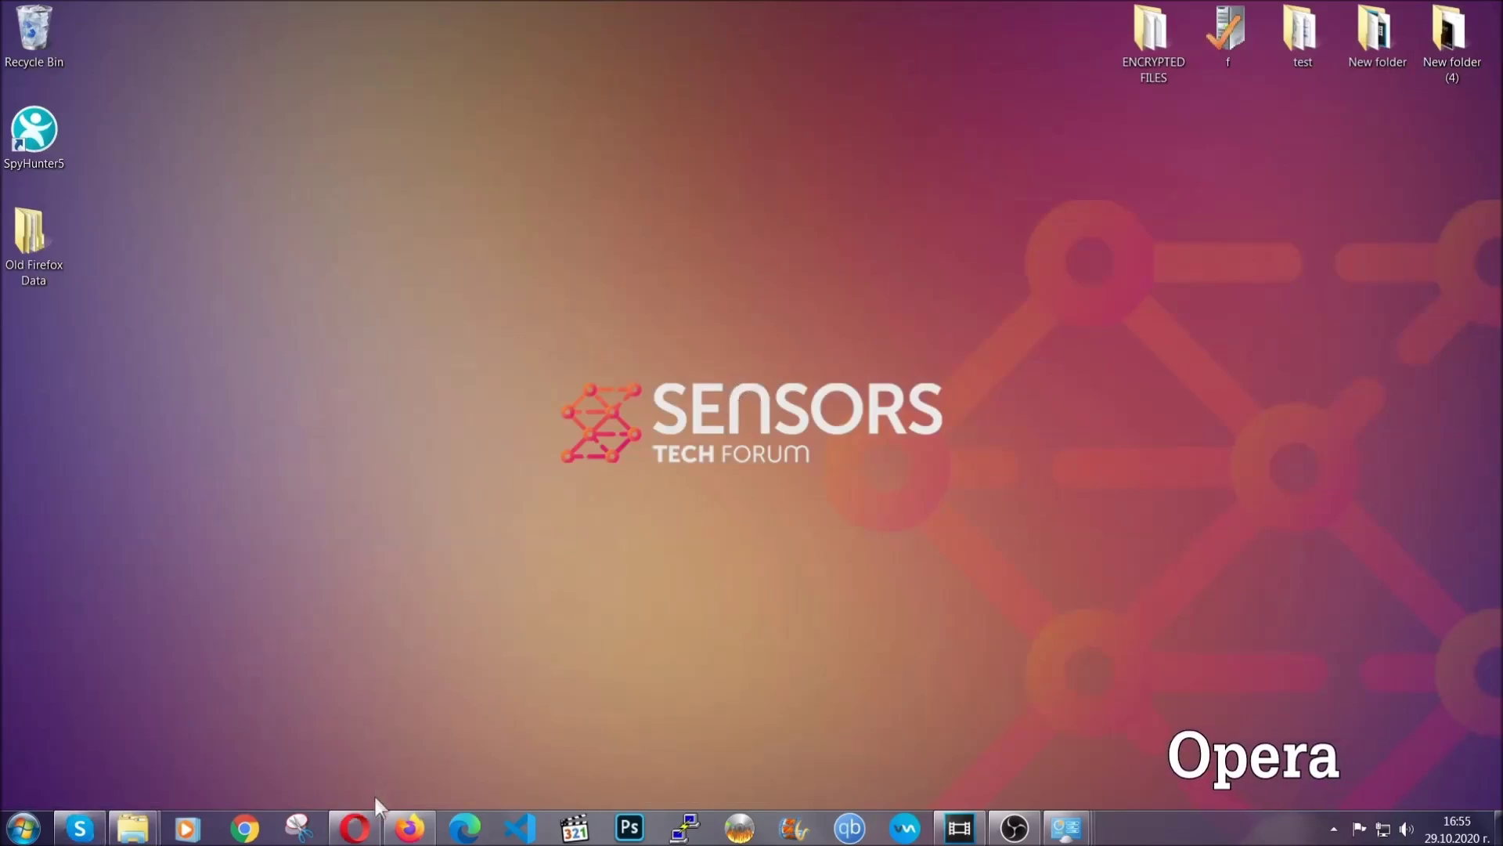
Step: Launch Opera and load opera://settings/clearBrowserData
{"action": "left_click", "coordinate": [365, 826]}
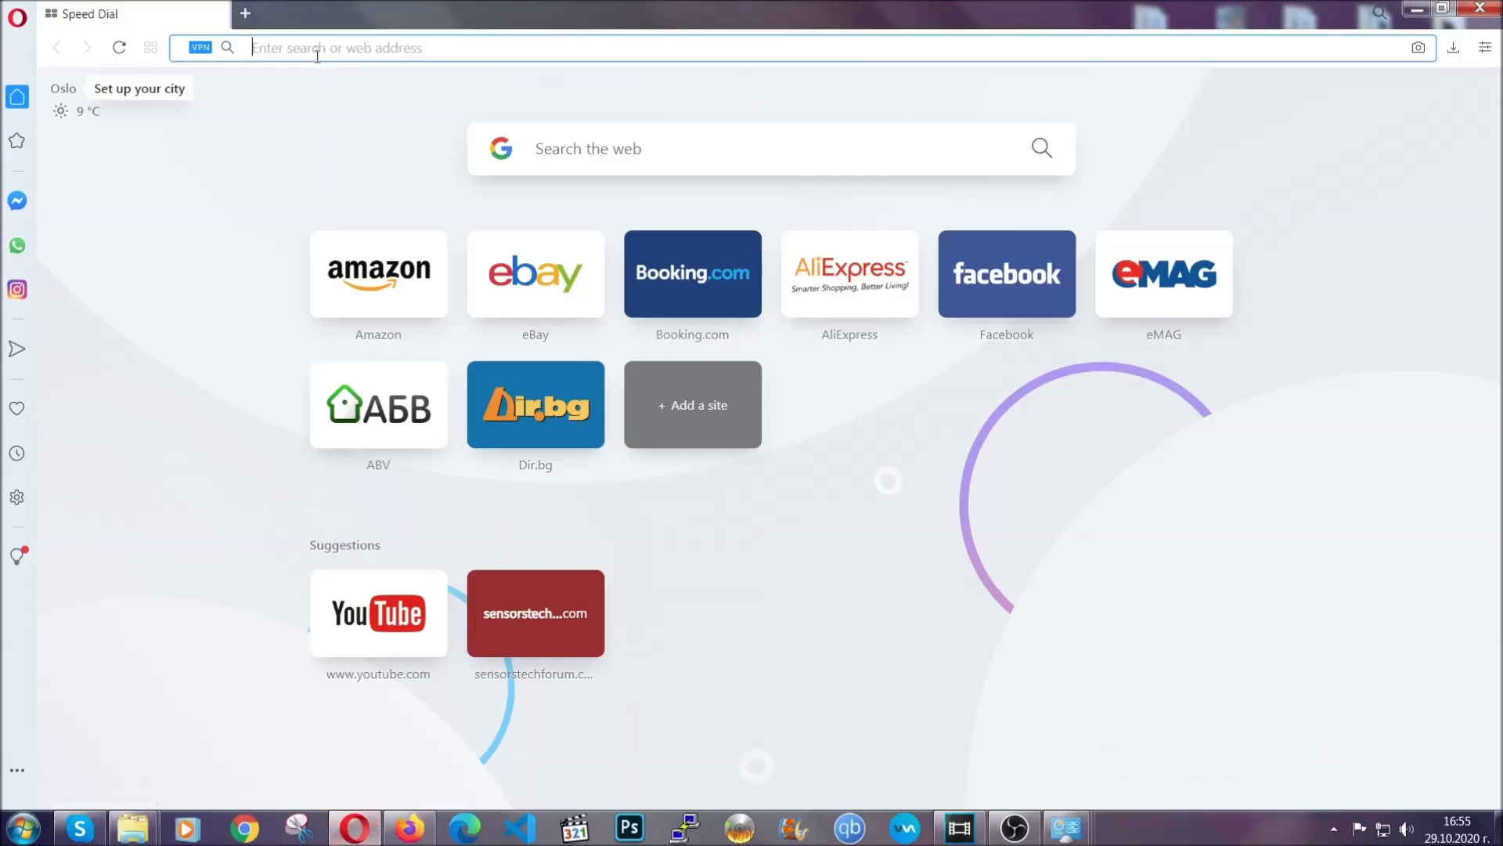
{"action": "type", "text": "opera"}
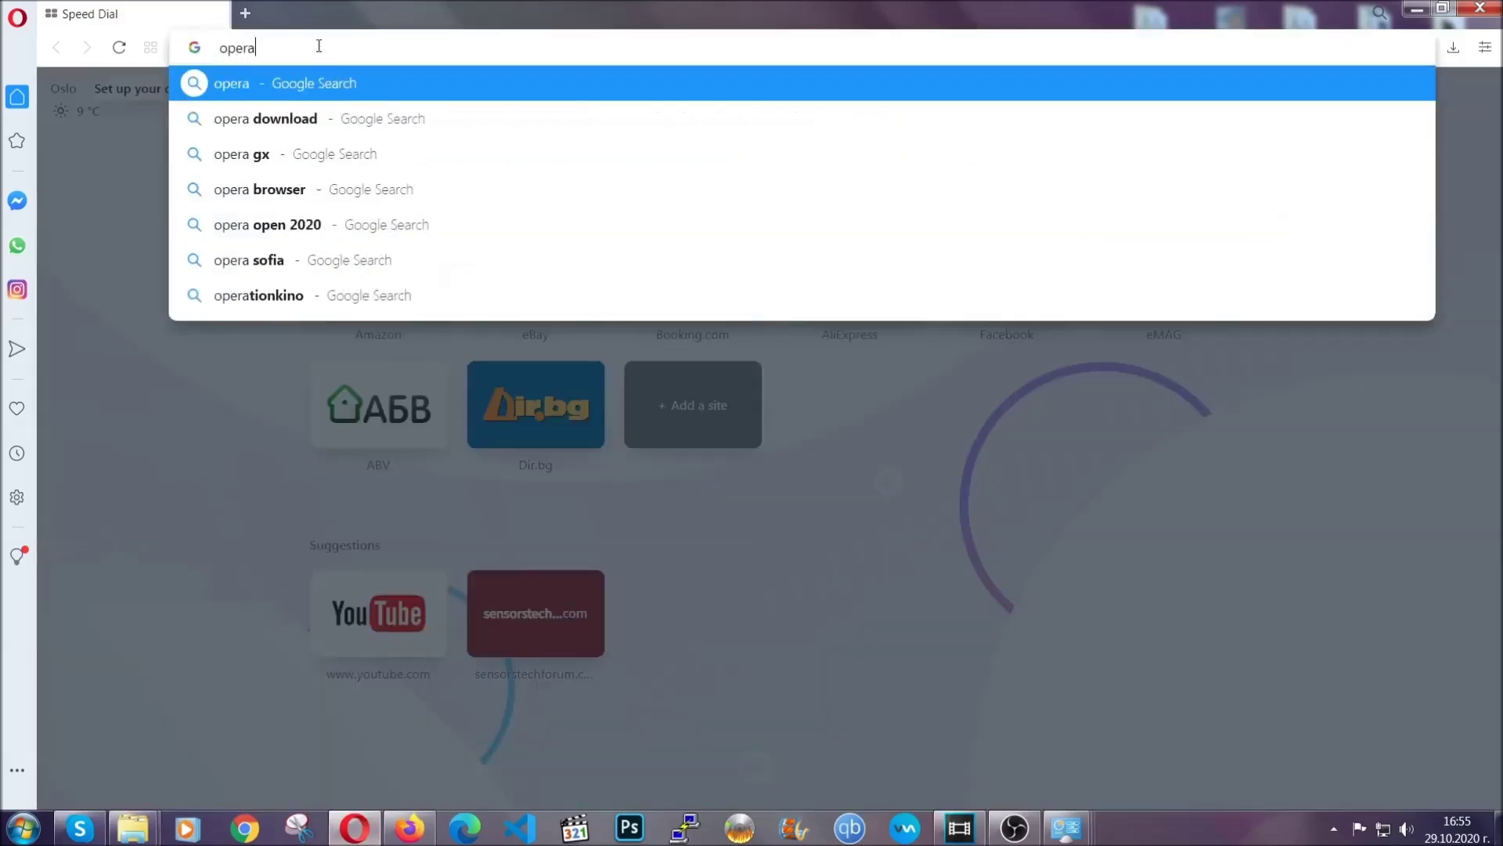
{"action": "type", "text": "://se"}
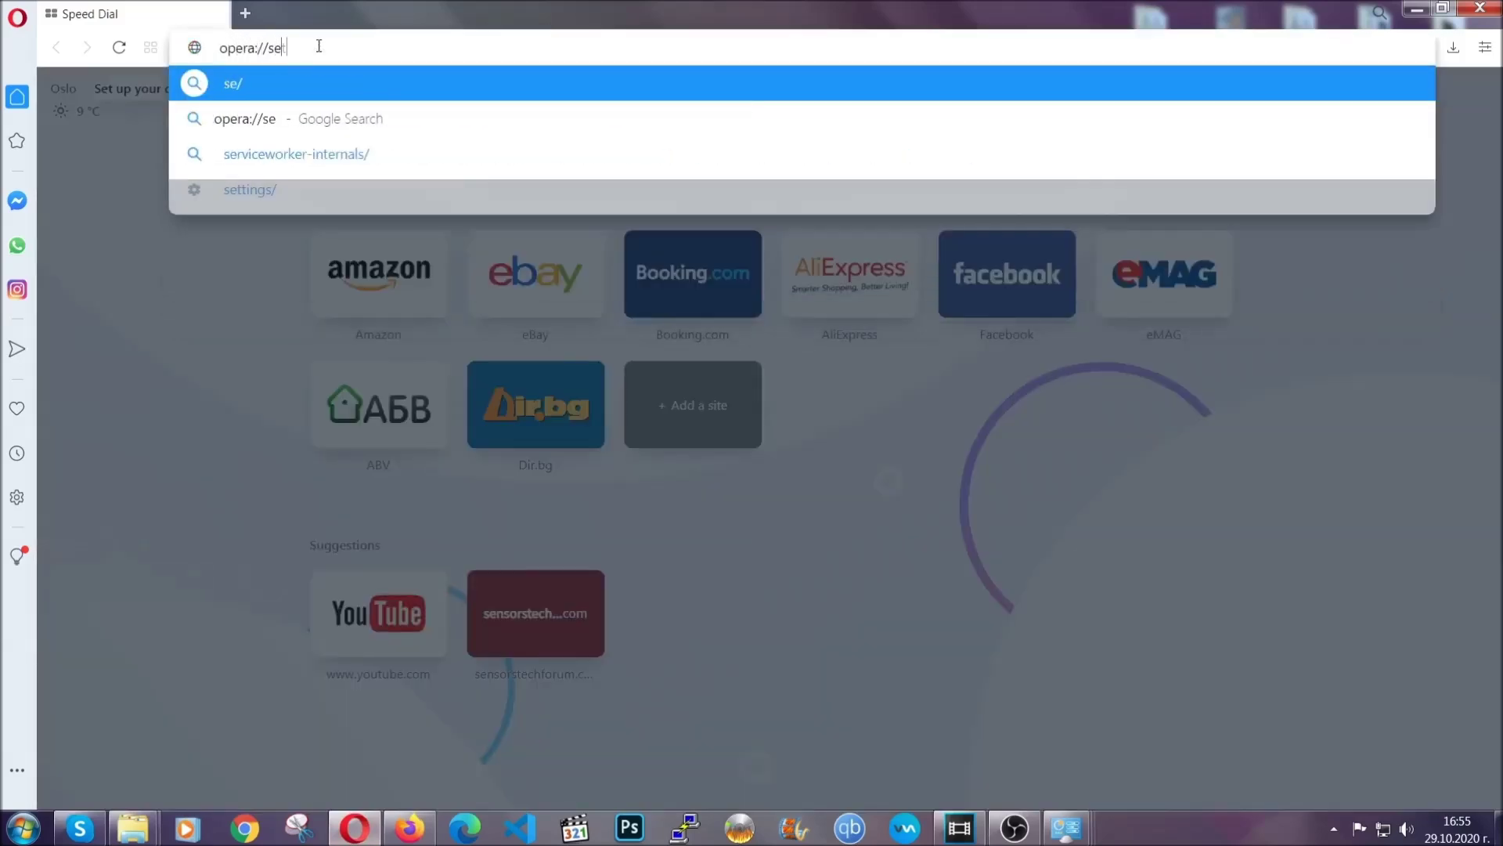
{"action": "type", "text": "ttings/clearBrr"}
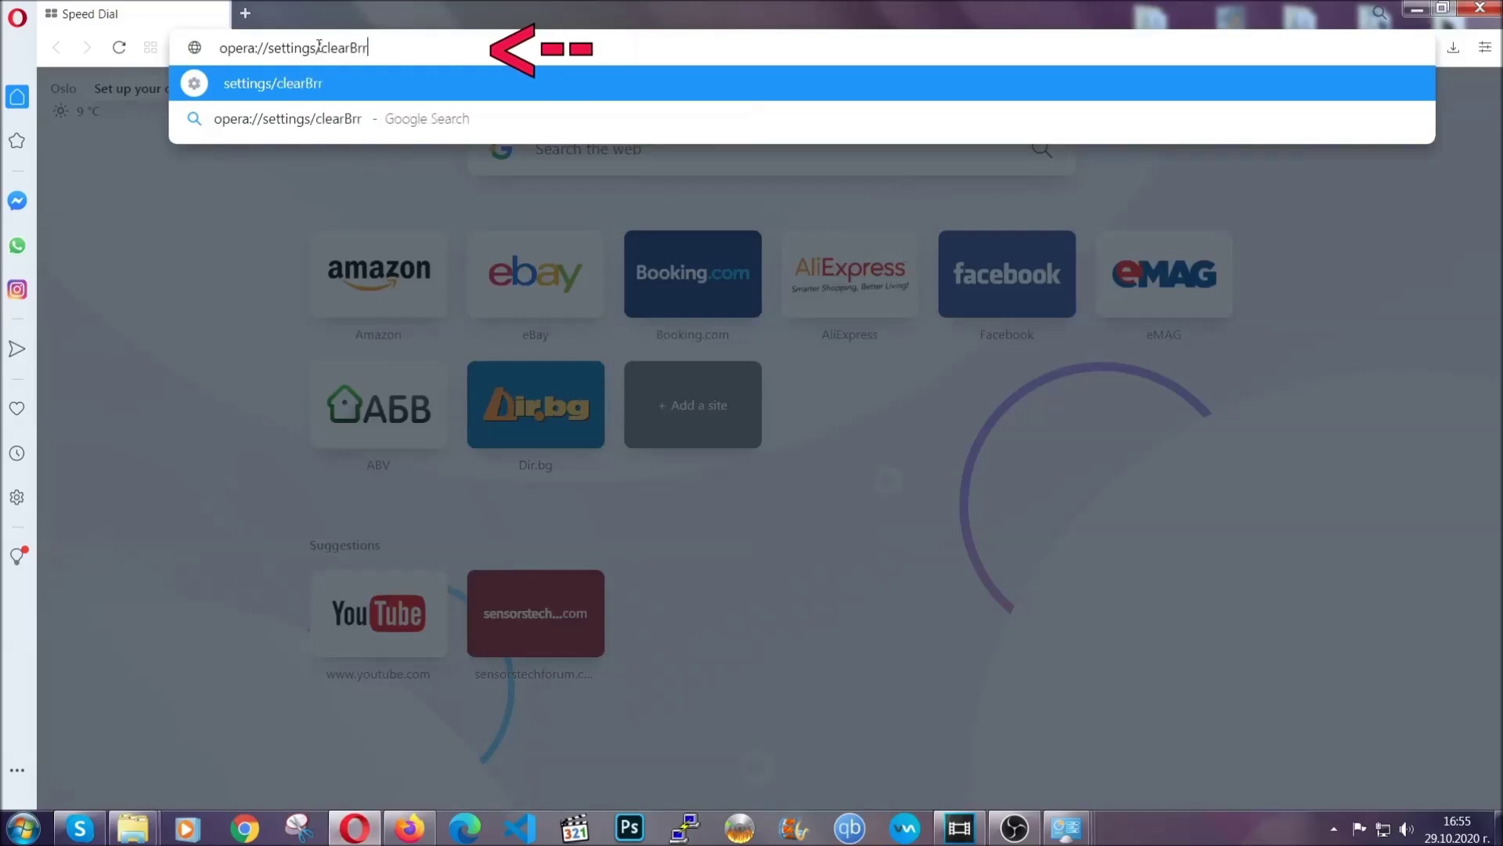
{"action": "key", "text": "BackSpace"}
{"action": "type", "text": "o"}
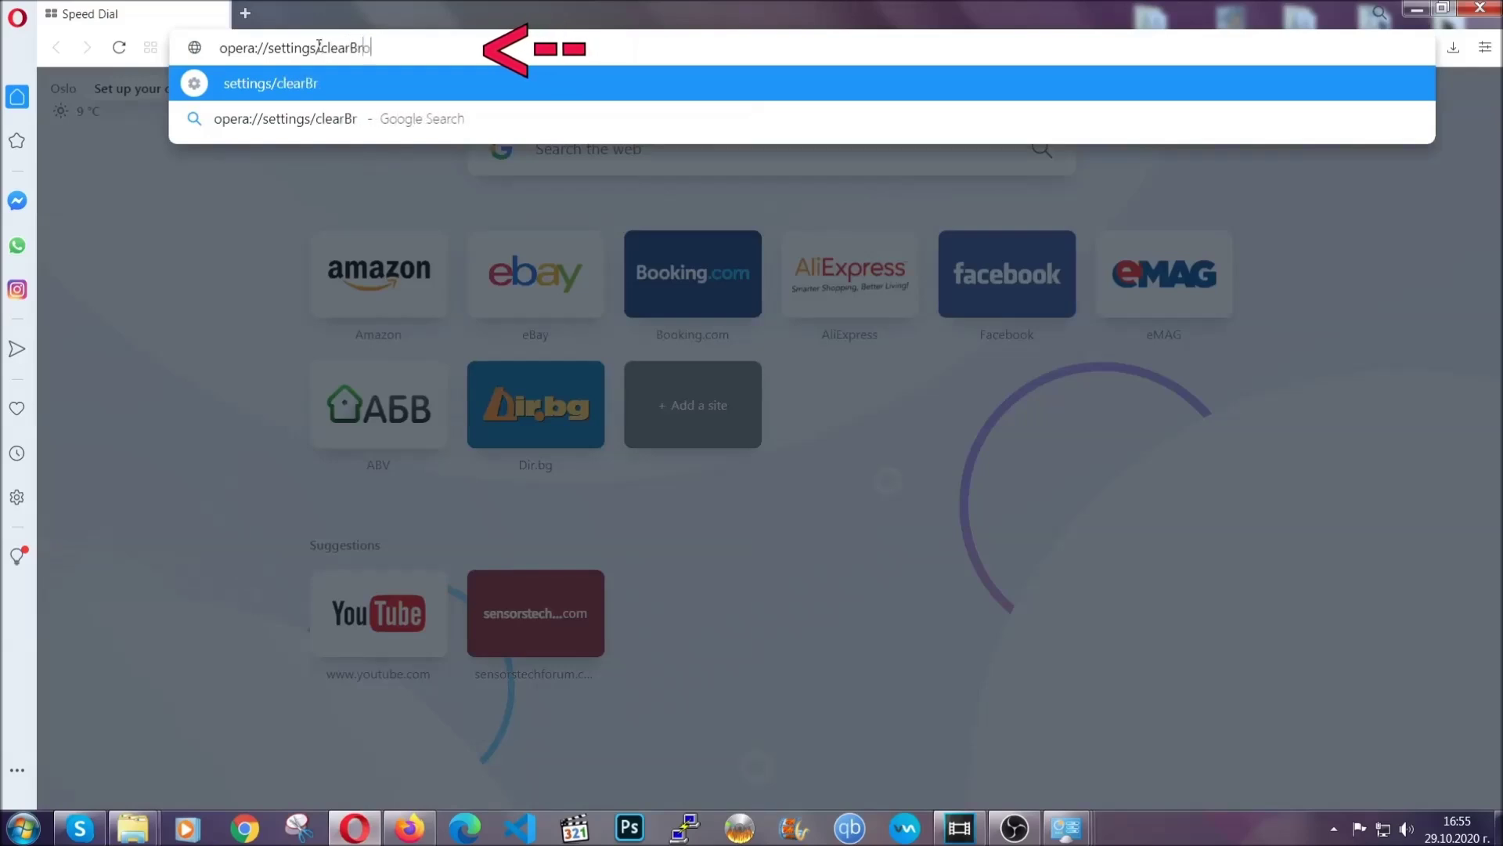
{"action": "type", "text": "wserData"}
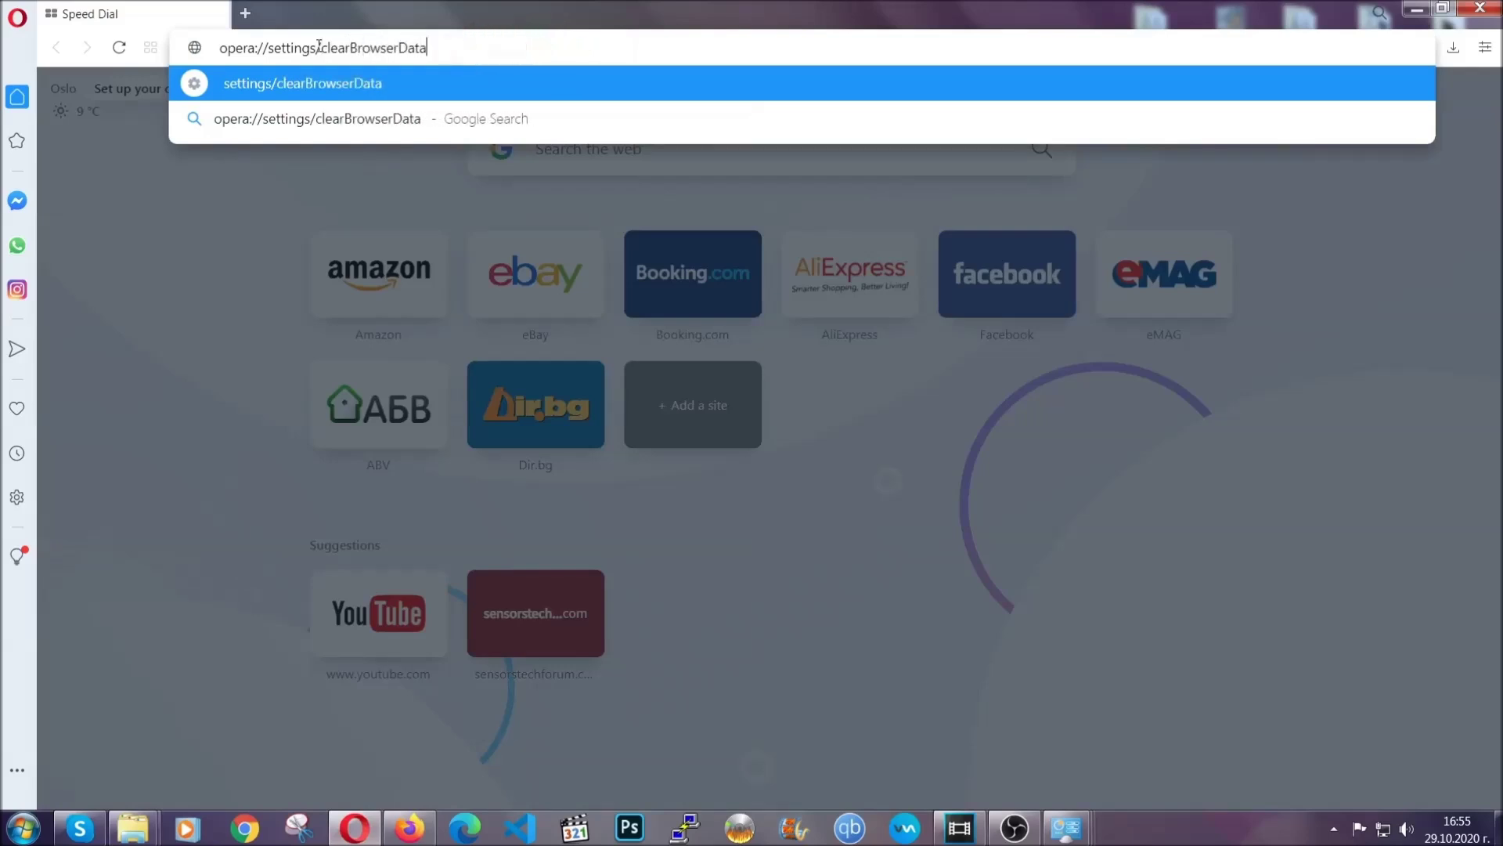
{"action": "key", "text": "Return"}
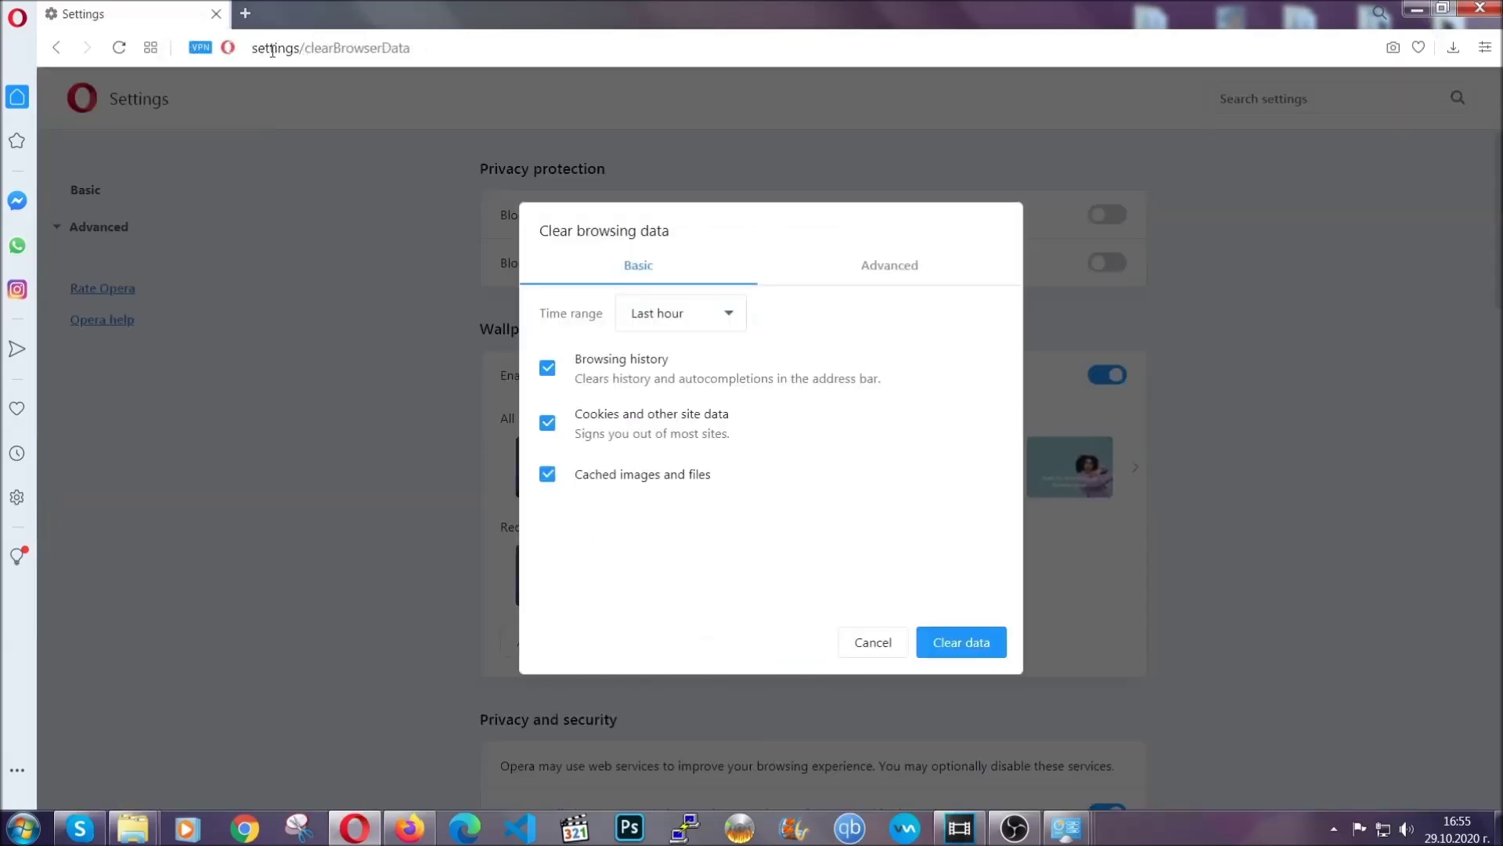
Step: On the Advanced tab, clear All time data with Site Settings included and passwords unchecked
{"action": "left_click", "coordinate": [885, 274]}
{"action": "left_click", "coordinate": [736, 315]}
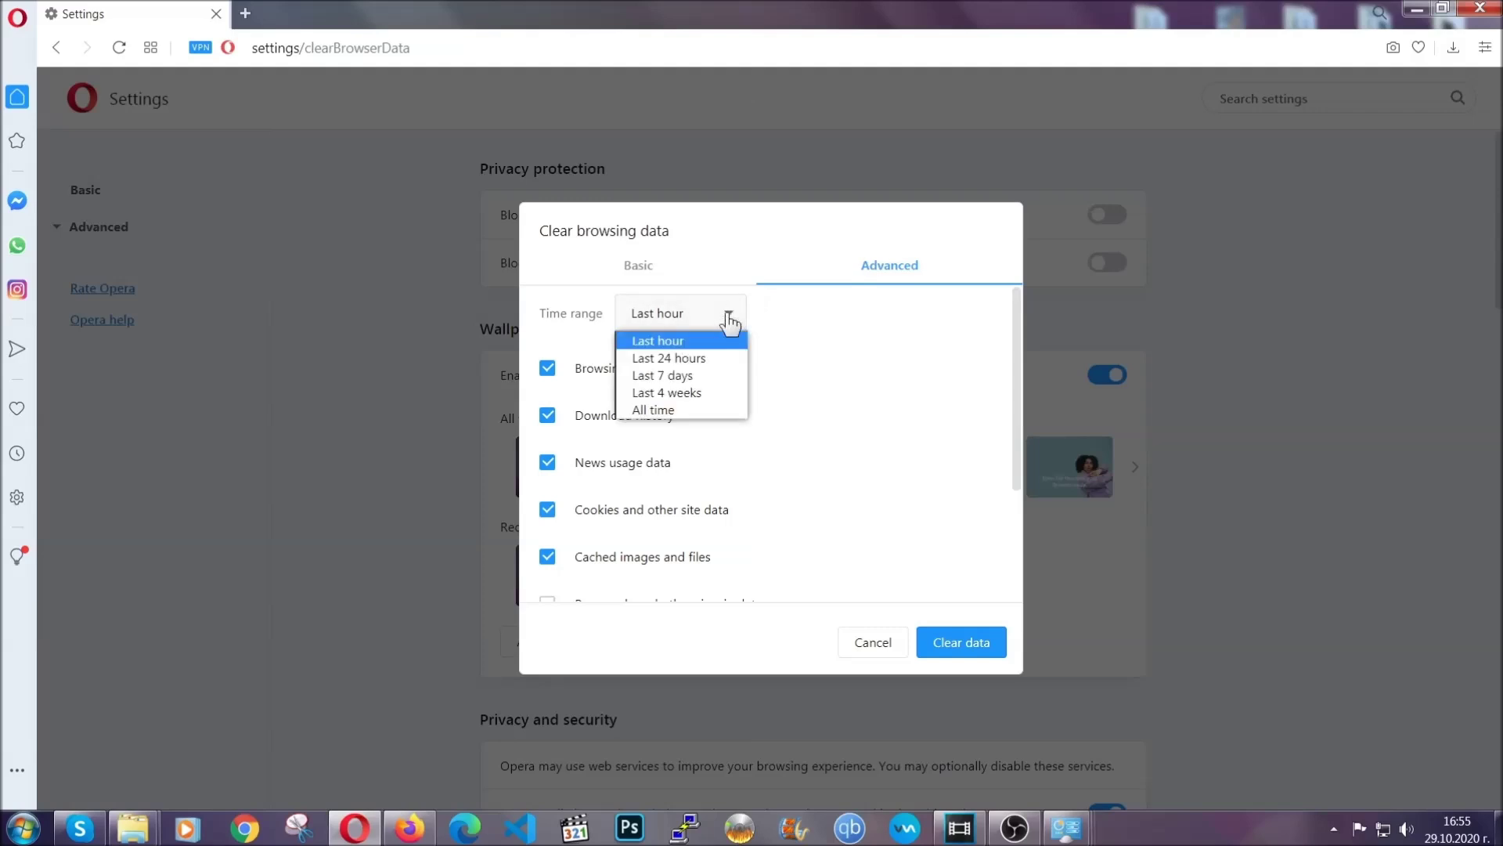
{"action": "left_click", "coordinate": [678, 407]}
{"action": "scroll", "coordinate": [685, 419], "scroll_direction": "down", "scroll_amount": 2}
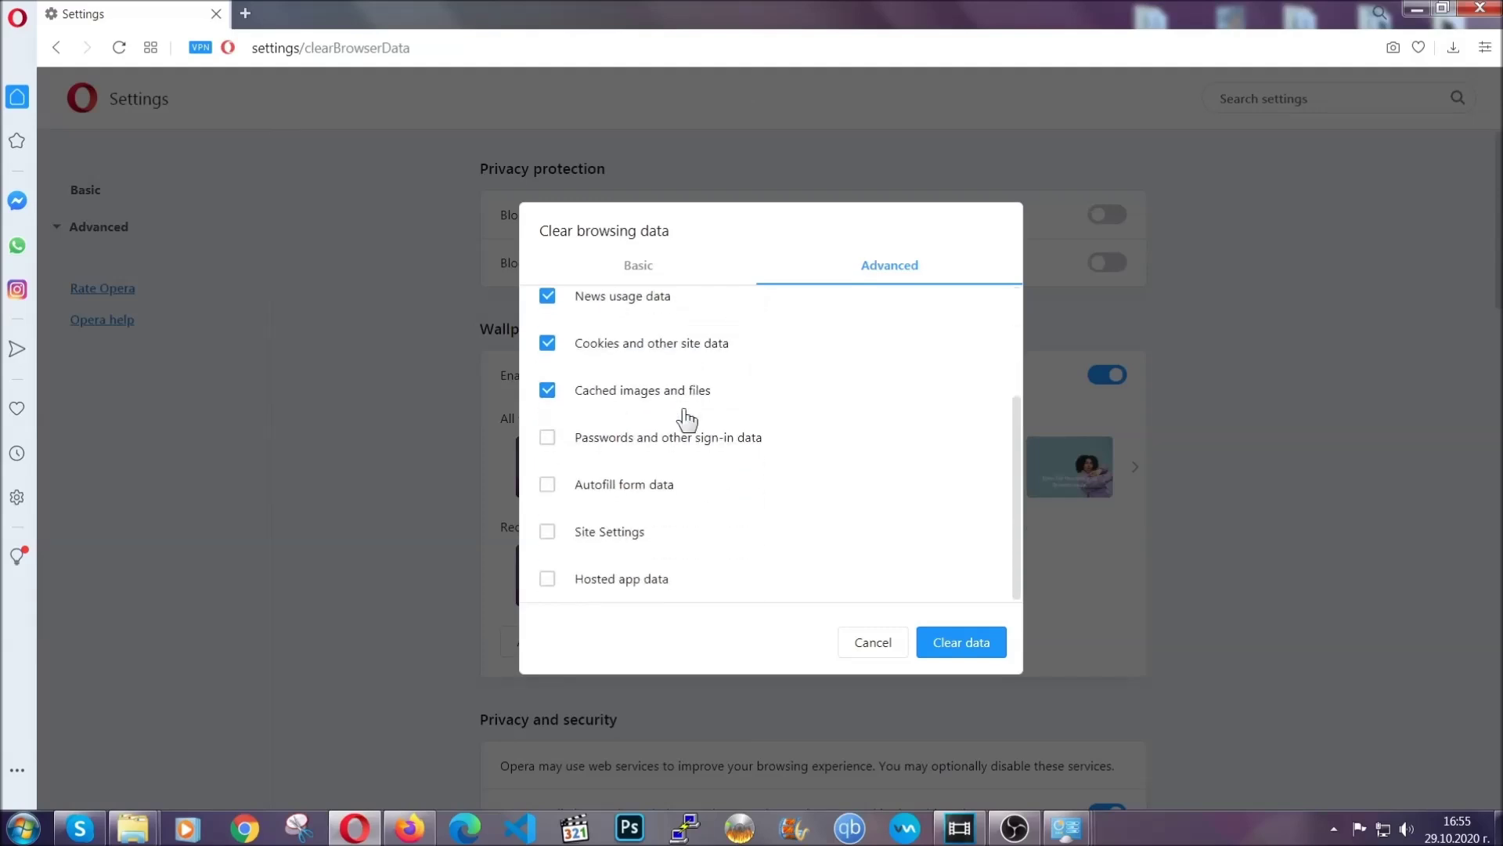
{"action": "left_click", "coordinate": [618, 534]}
{"action": "left_click", "coordinate": [959, 648]}
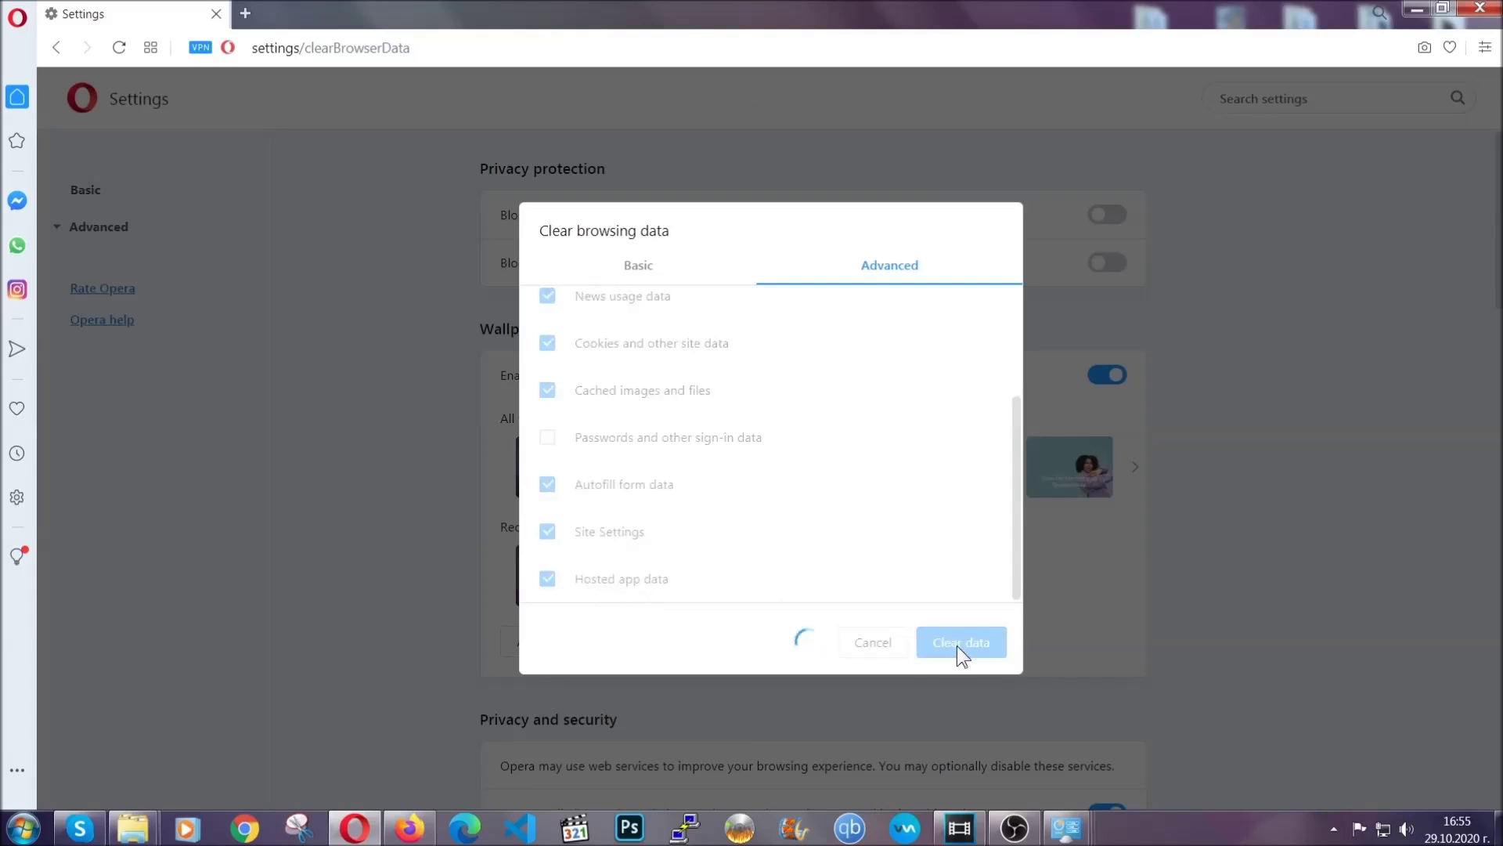